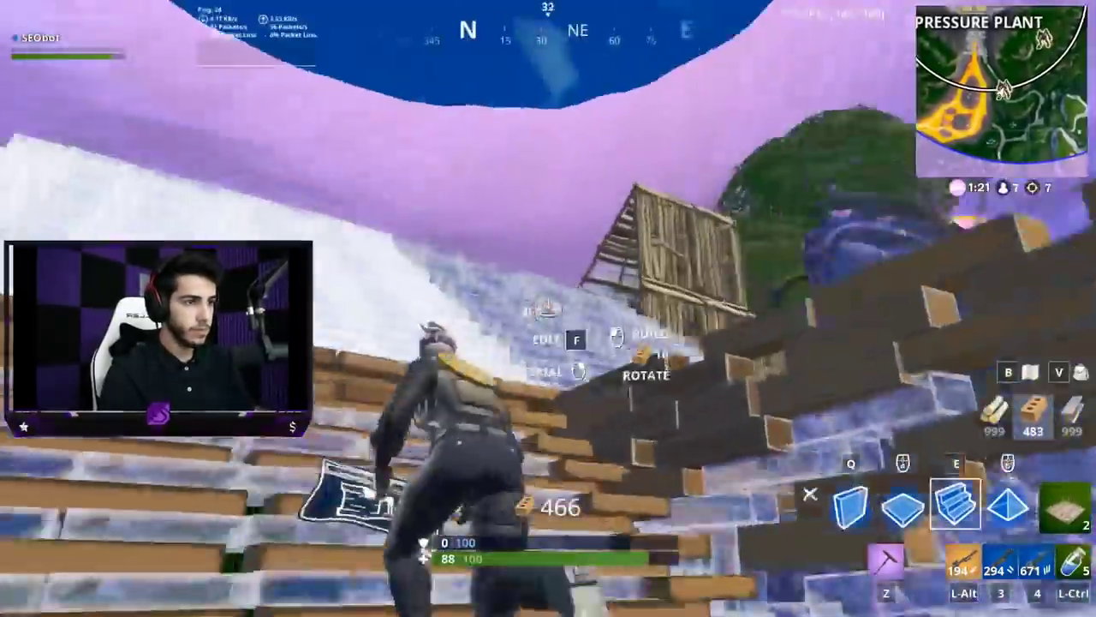
{"action": "left_click", "coordinate": [548, 308]}
{"action": "left_click", "coordinate": [548, 308]}
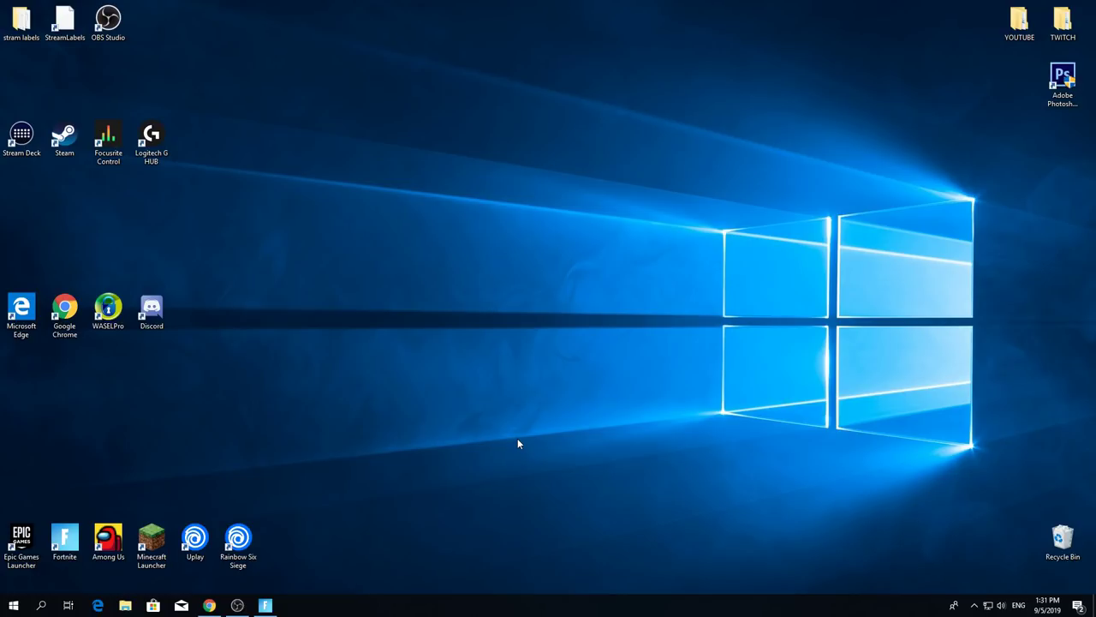
Step: Search Windows for "graphic" and open Graphics settings
{"action": "left_click", "coordinate": [42, 606]}
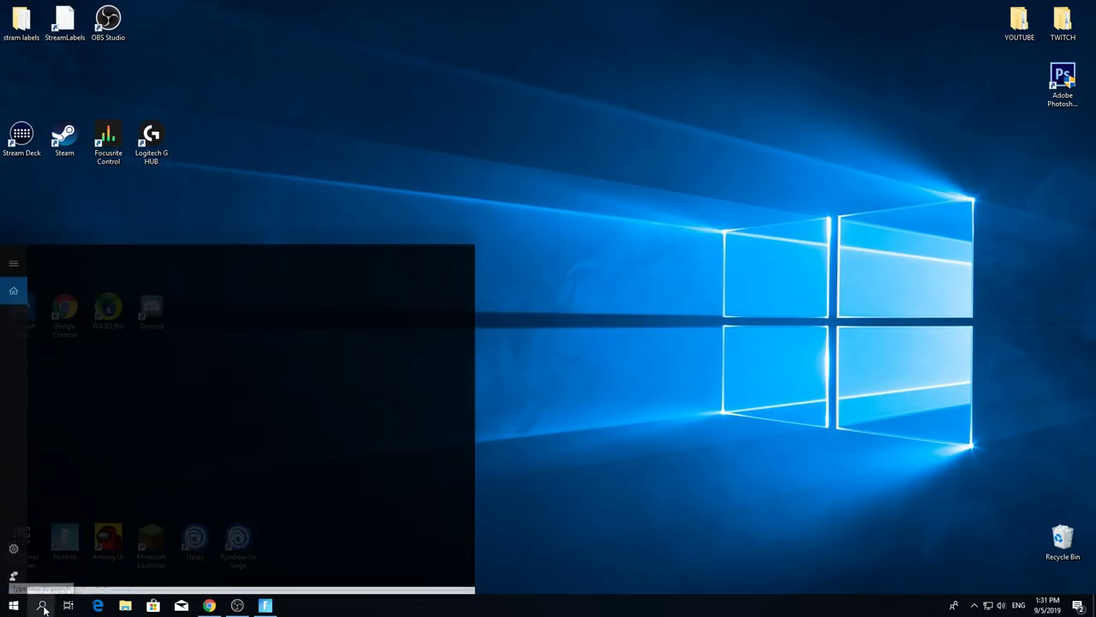
{"action": "type", "text": "grap"}
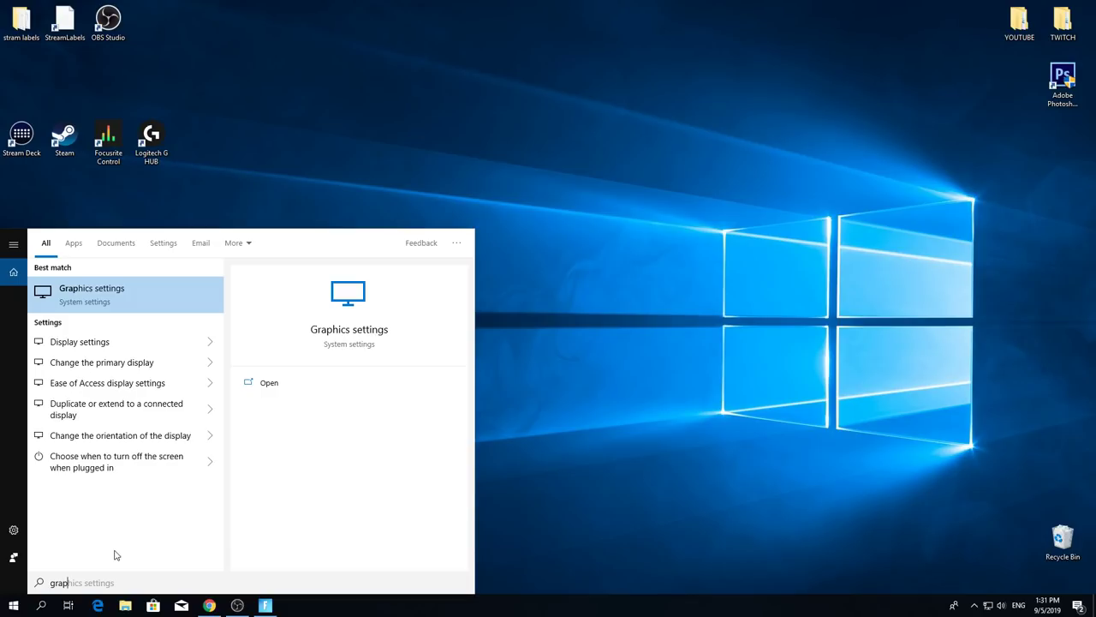
{"action": "type", "text": "hic"}
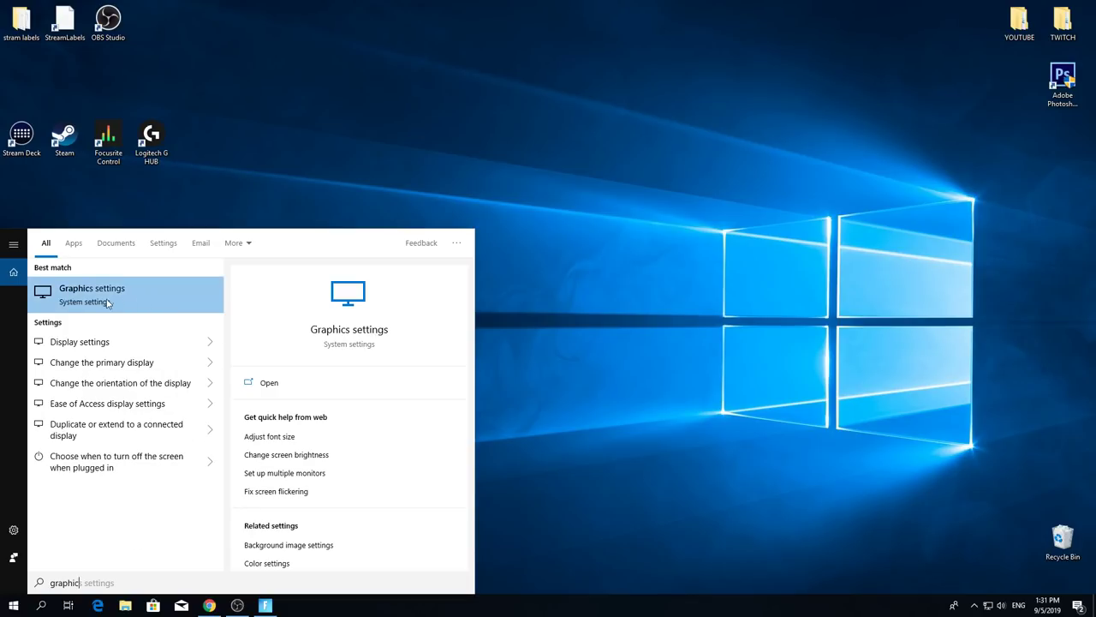
{"action": "left_click", "coordinate": [108, 304]}
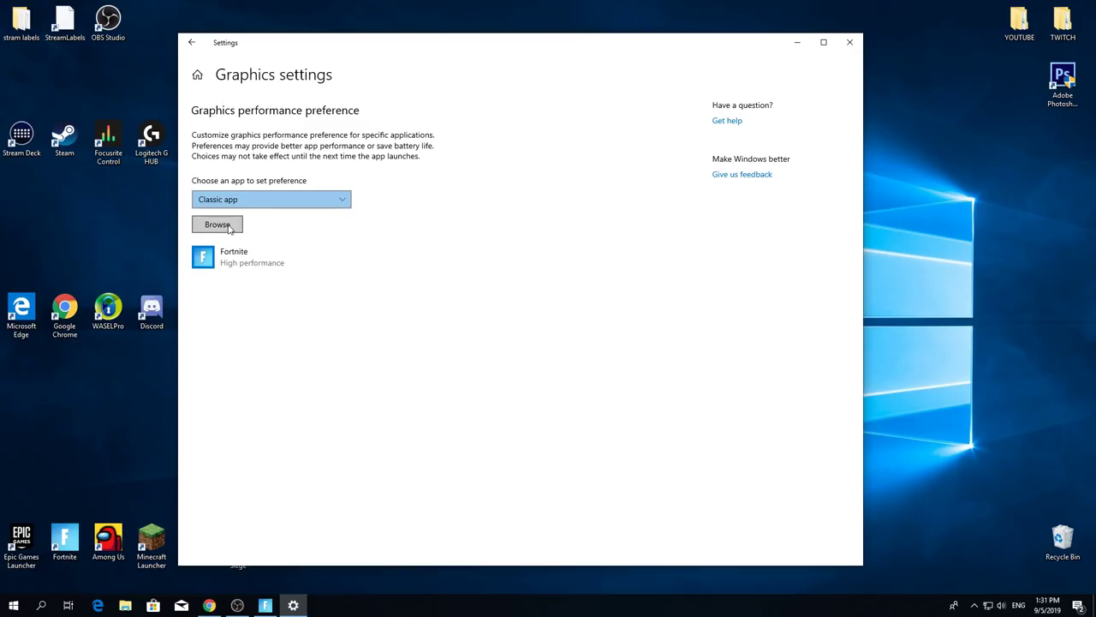
Step: Browse for a classic app to set a graphics preference for, going to Program Files on the C: drive
{"action": "left_click", "coordinate": [218, 224]}
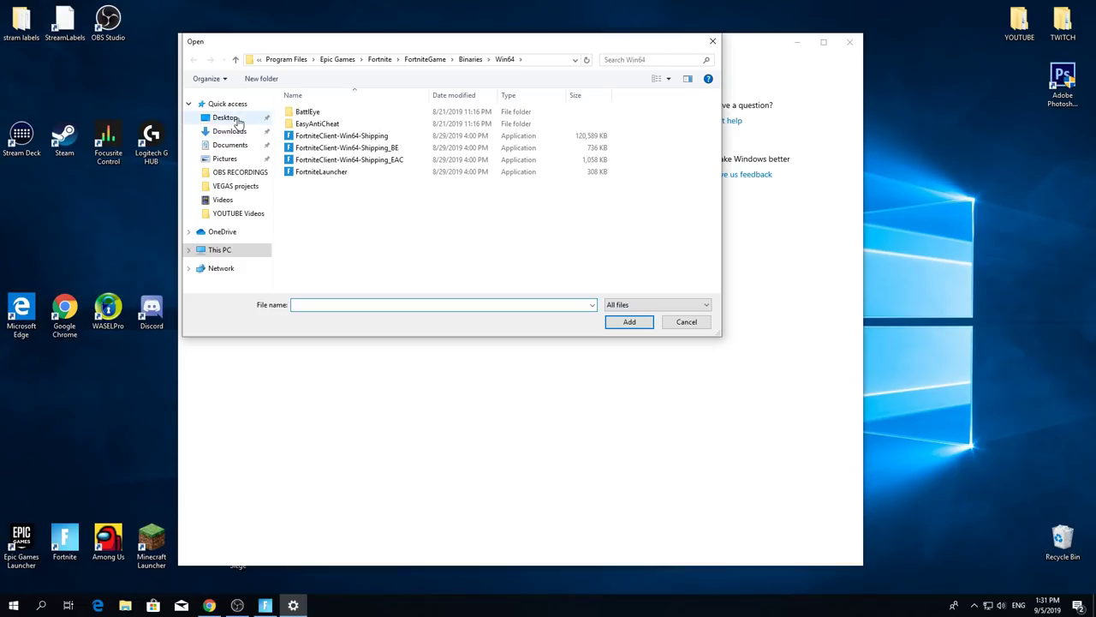
{"action": "left_click", "coordinate": [245, 118]}
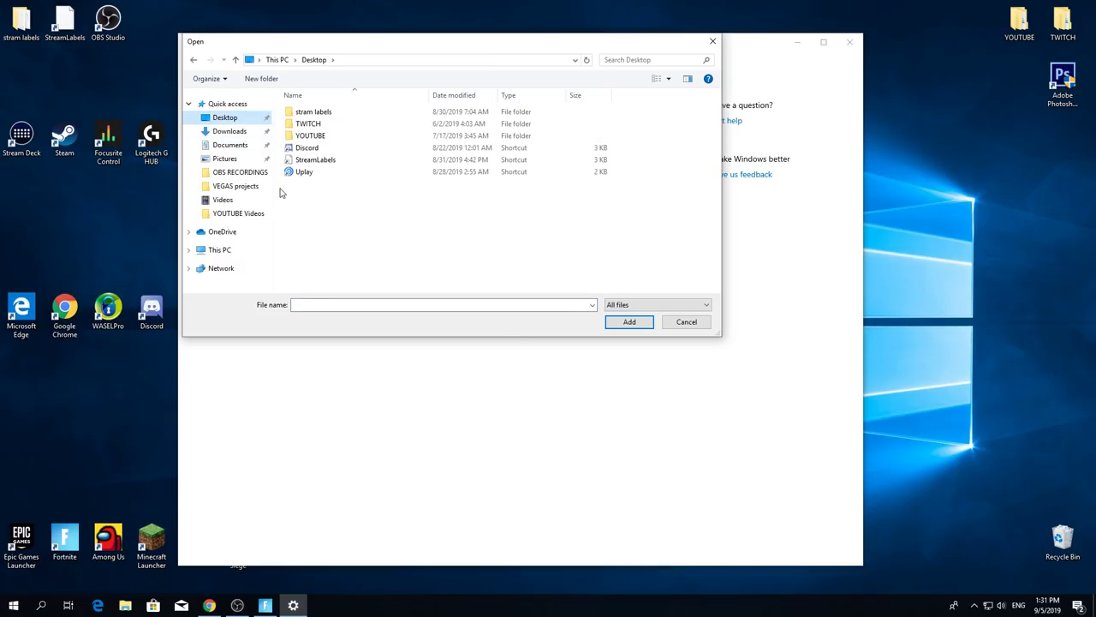
{"action": "left_click", "coordinate": [214, 249]}
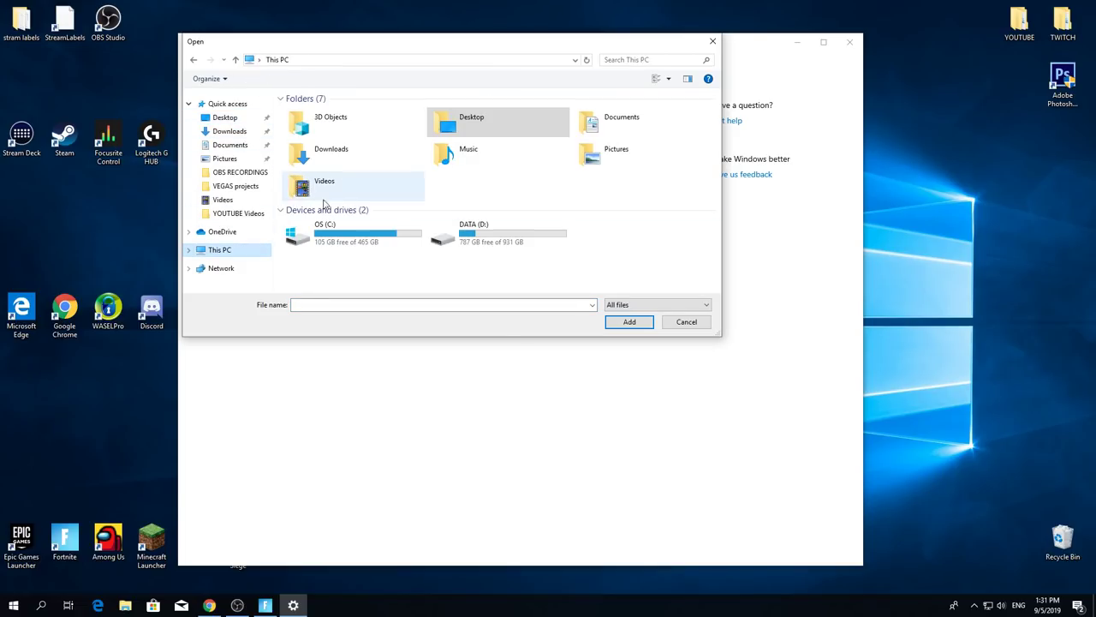
{"action": "left_click", "coordinate": [370, 236]}
{"action": "double_click", "coordinate": [370, 237]}
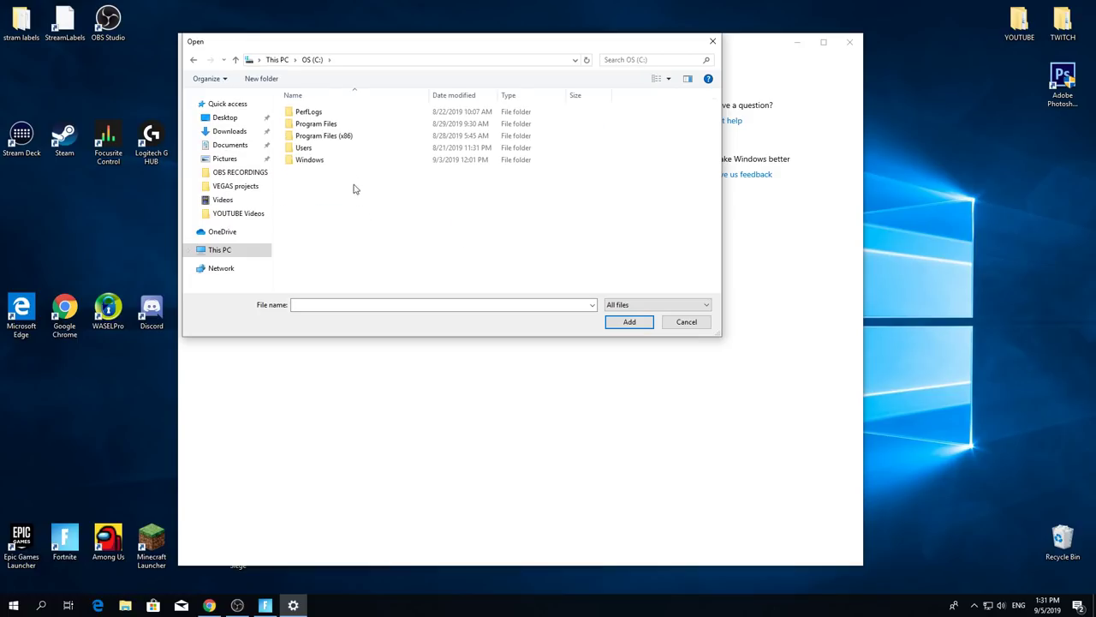
{"action": "double_click", "coordinate": [346, 124]}
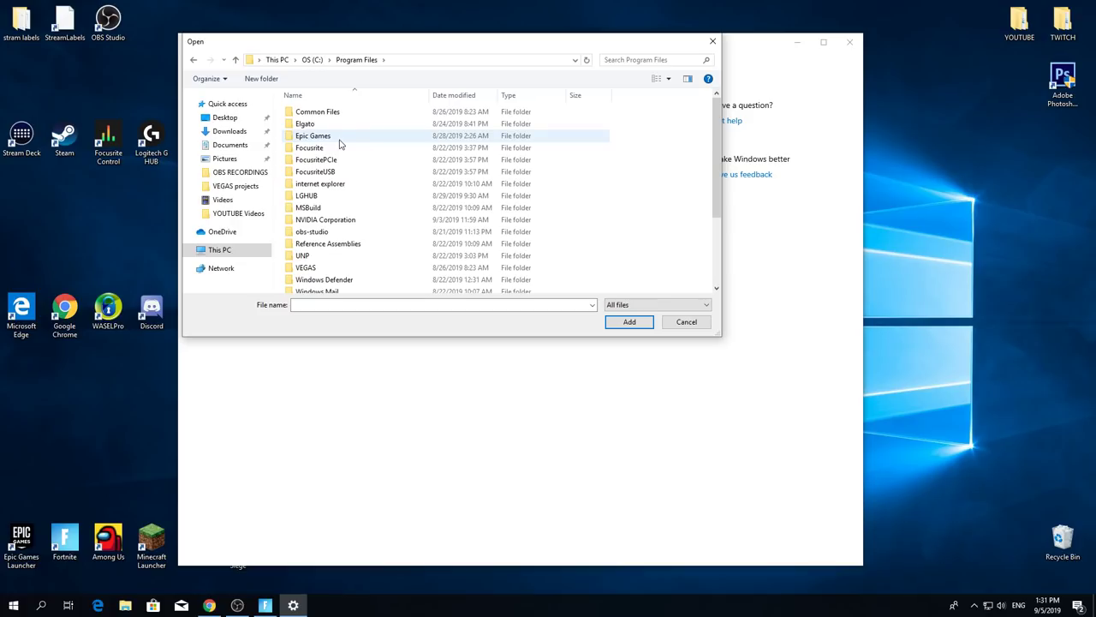
Step: Go to Epic Games\Fortnite\FortniteGame\Binaries\Win64 and add FortniteClient-Win64-Shipping to the graphics preference list
{"action": "double_click", "coordinate": [341, 136]}
{"action": "left_click", "coordinate": [326, 113]}
{"action": "double_click", "coordinate": [325, 114]}
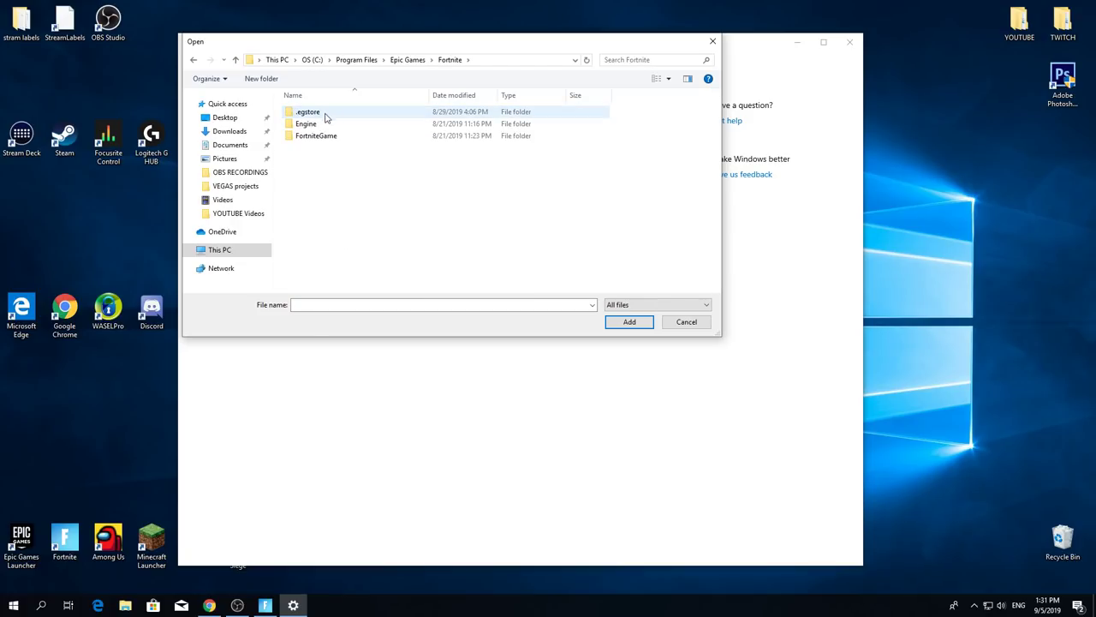
{"action": "double_click", "coordinate": [330, 136]}
{"action": "double_click", "coordinate": [322, 114]}
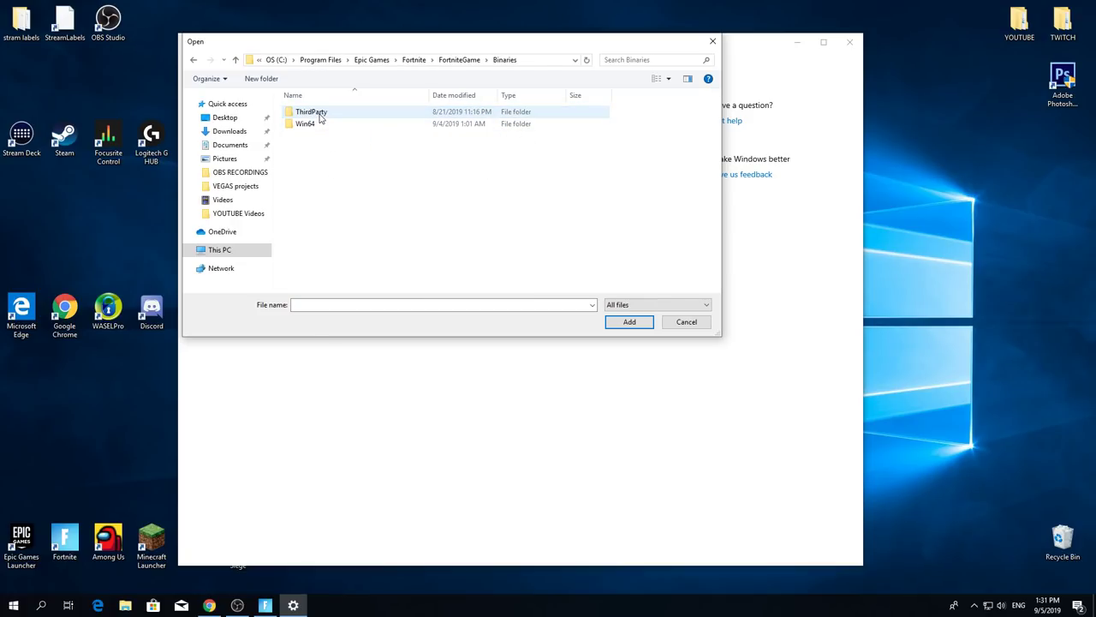
{"action": "double_click", "coordinate": [319, 126]}
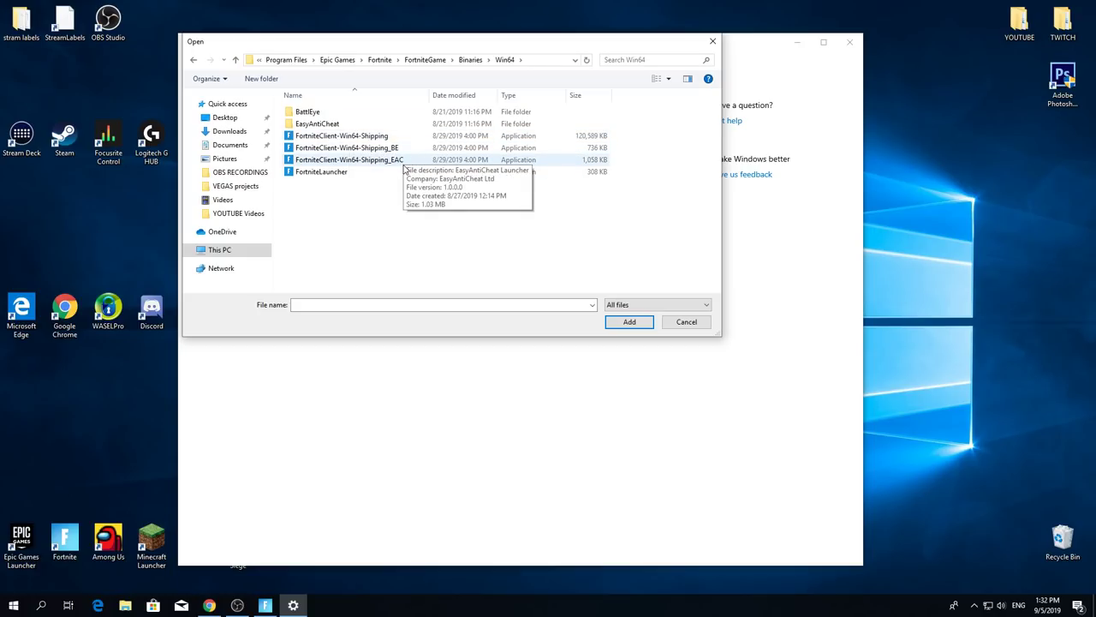
{"action": "left_click", "coordinate": [382, 138]}
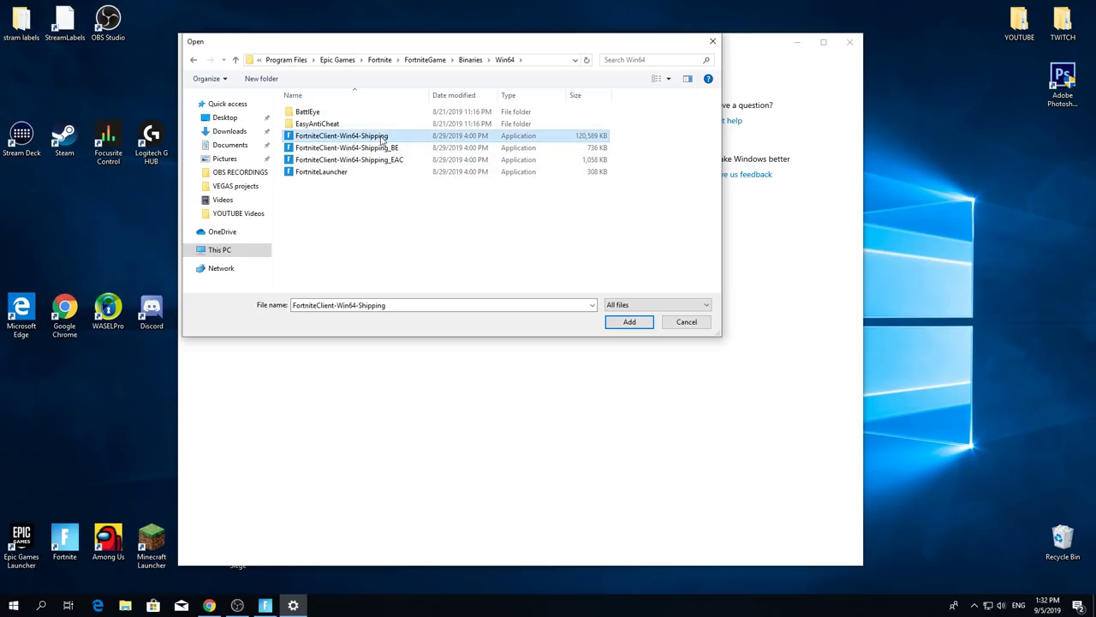
{"action": "double_click", "coordinate": [382, 138]}
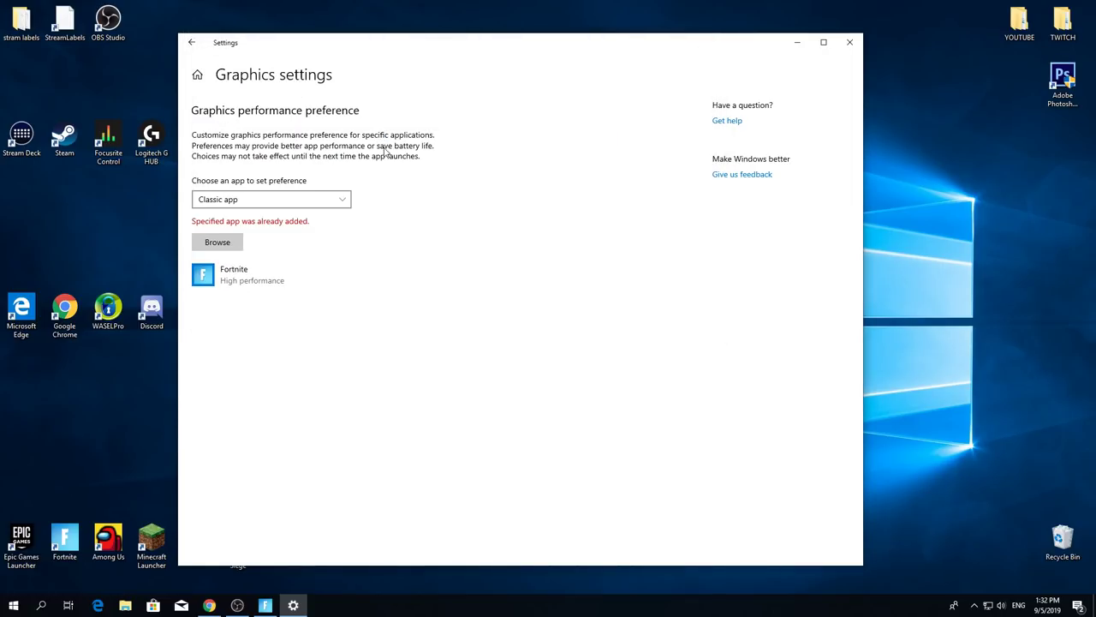
Step: Save Fortnite's graphics preference as High performance and close the Settings window
{"action": "left_click", "coordinate": [247, 283]}
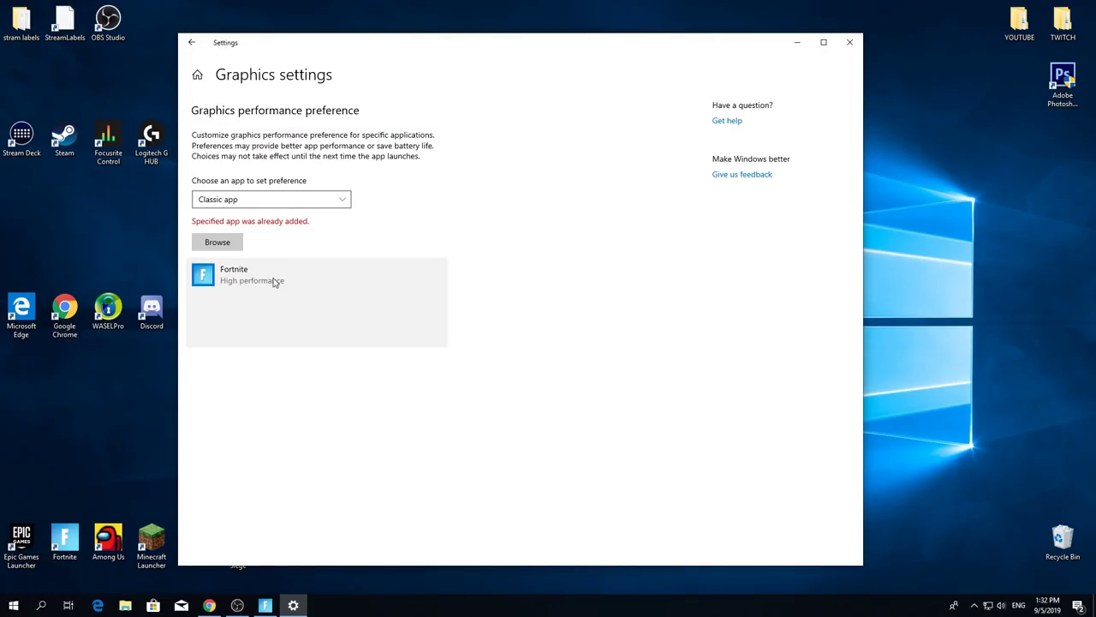
{"action": "left_click", "coordinate": [354, 335]}
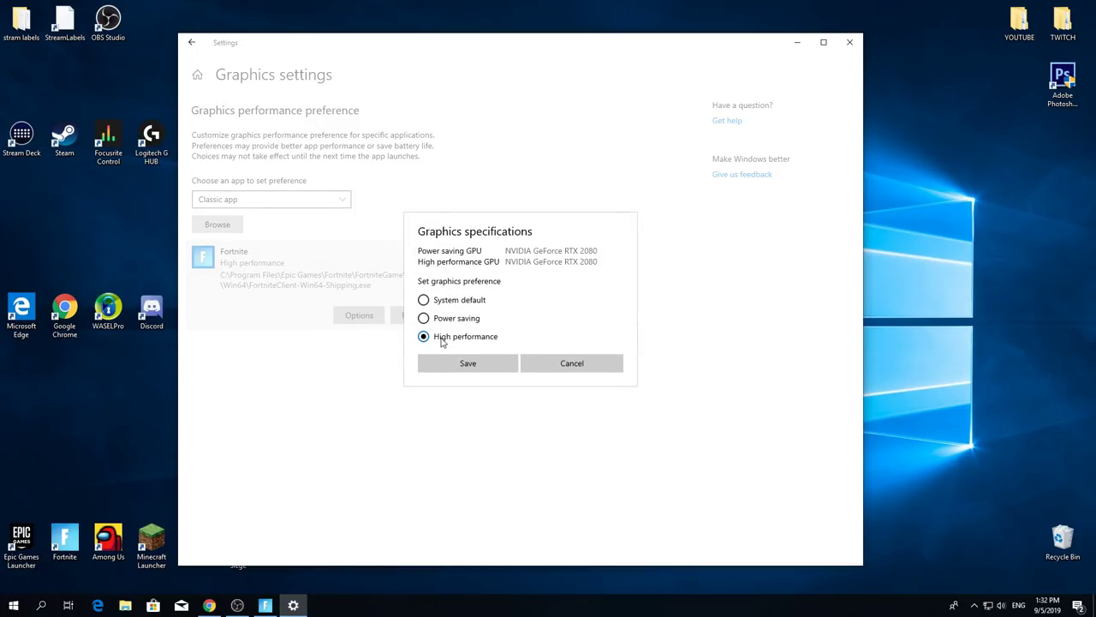
{"action": "left_click", "coordinate": [423, 301]}
{"action": "left_click", "coordinate": [447, 364]}
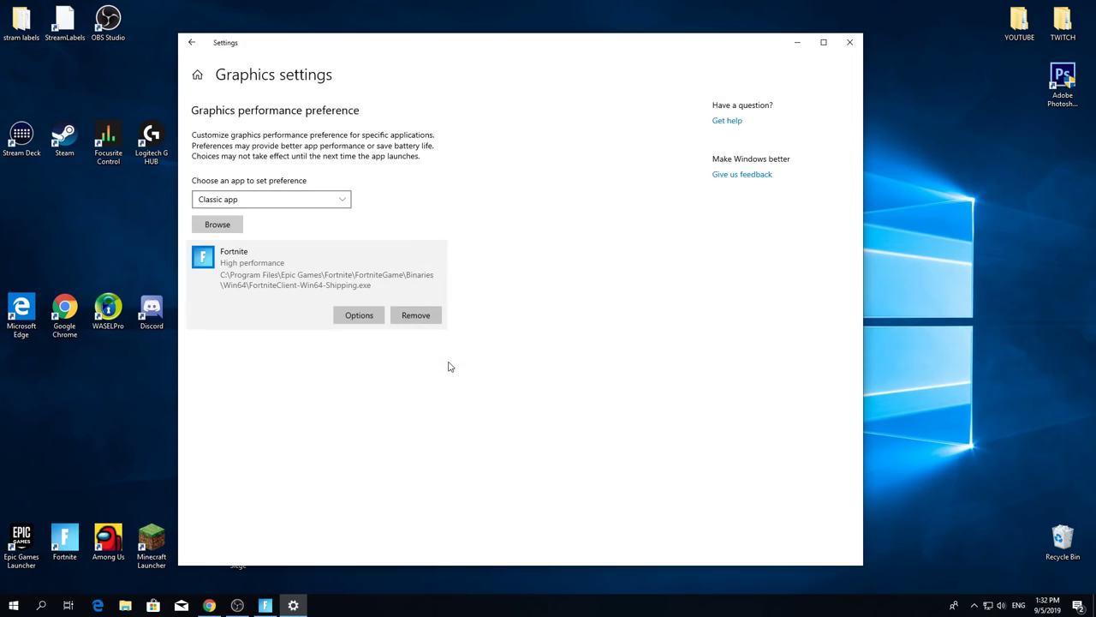
{"action": "left_click", "coordinate": [849, 44]}
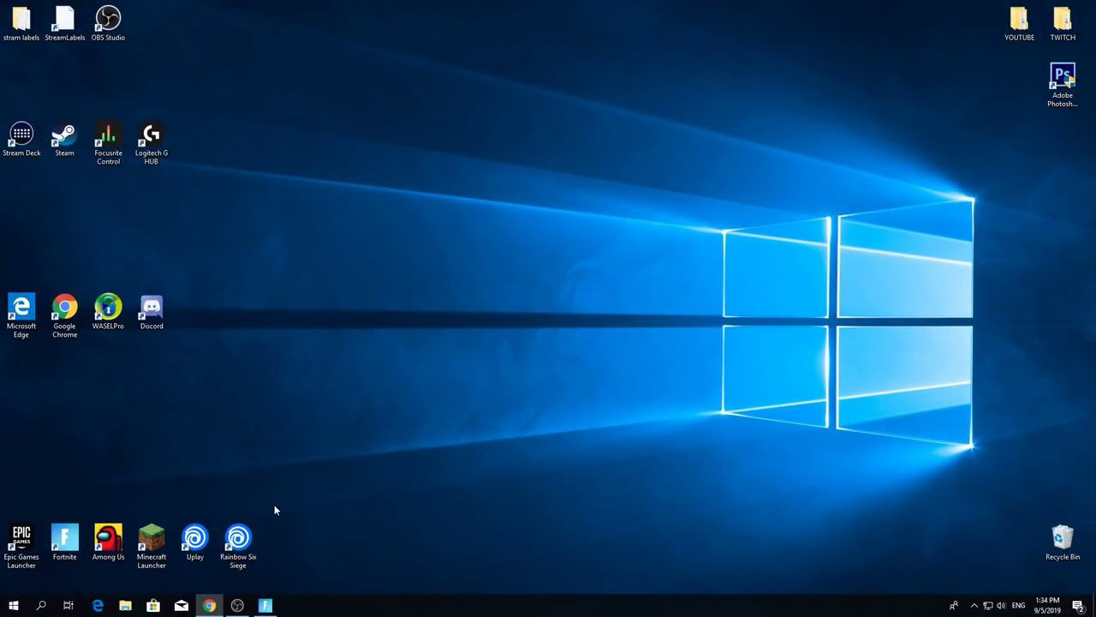
Step: Search Windows for the Power & sleep settings and open the additional power settings from there
{"action": "left_click", "coordinate": [41, 605]}
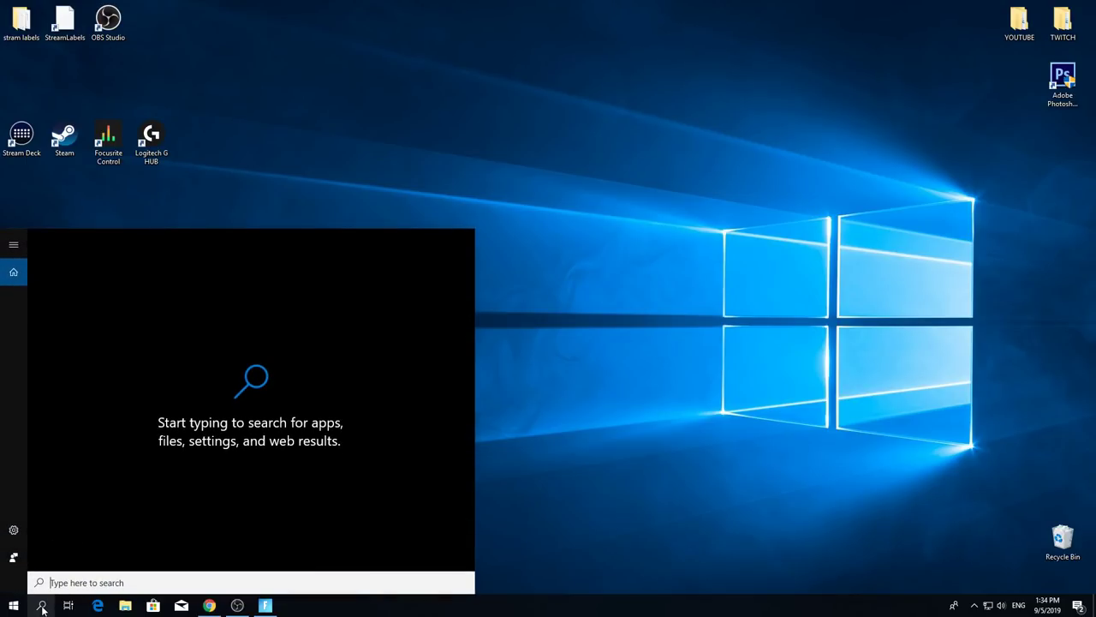
{"action": "type", "text": "poe"}
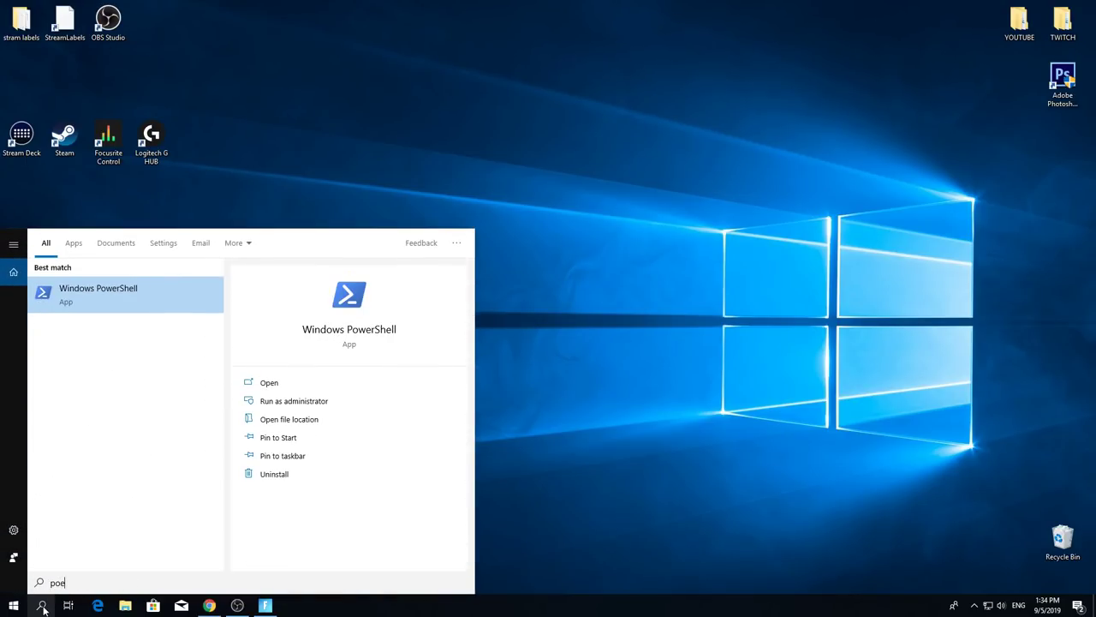
{"action": "key", "text": "BackSpace"}
{"action": "type", "text": "wer"}
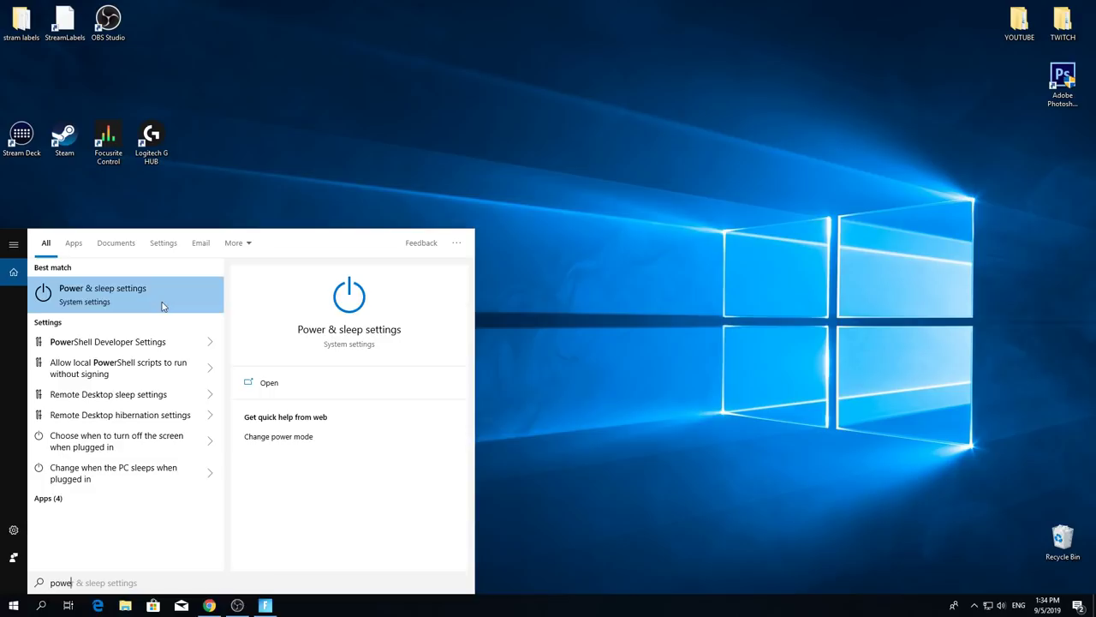
{"action": "left_click", "coordinate": [162, 306]}
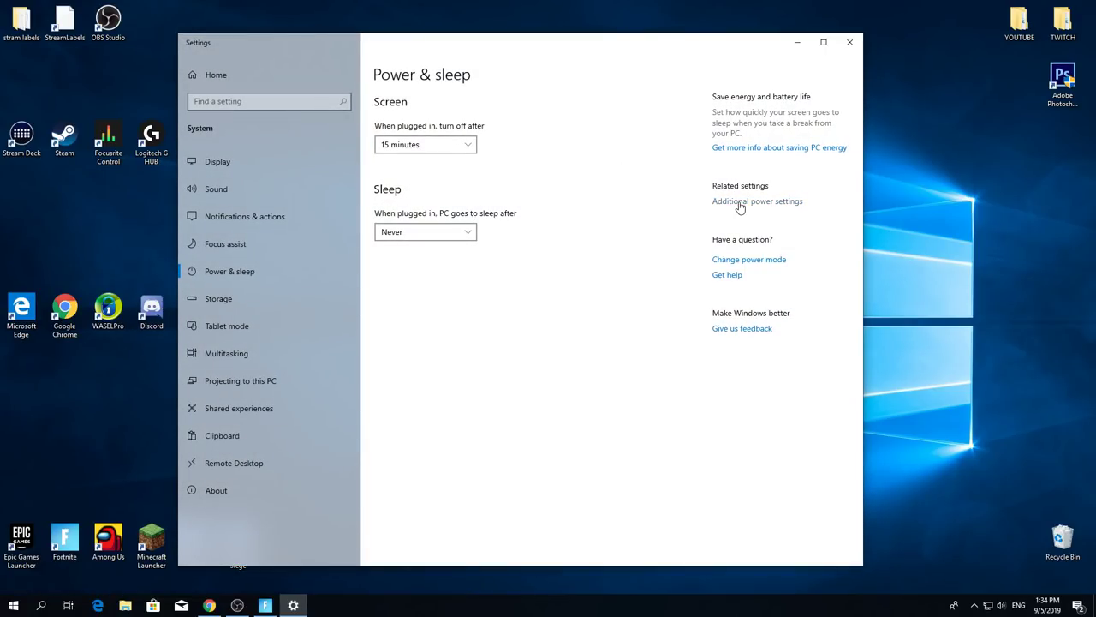
{"action": "left_click", "coordinate": [747, 204]}
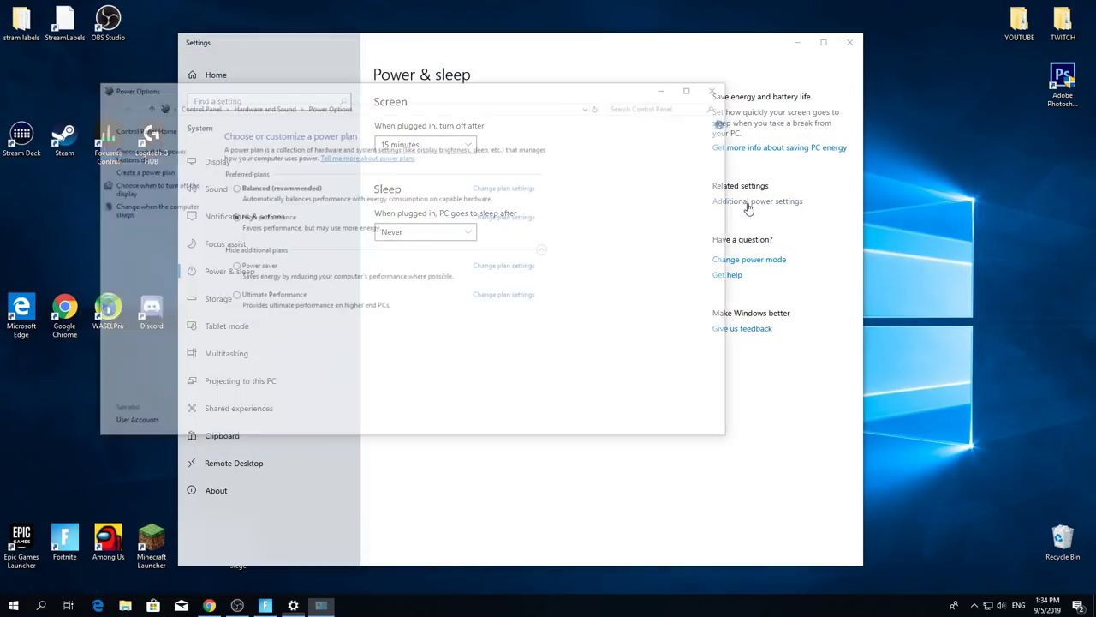
Step: Show the additional power plans and select Ultimate Performance
{"action": "left_click", "coordinate": [524, 250]}
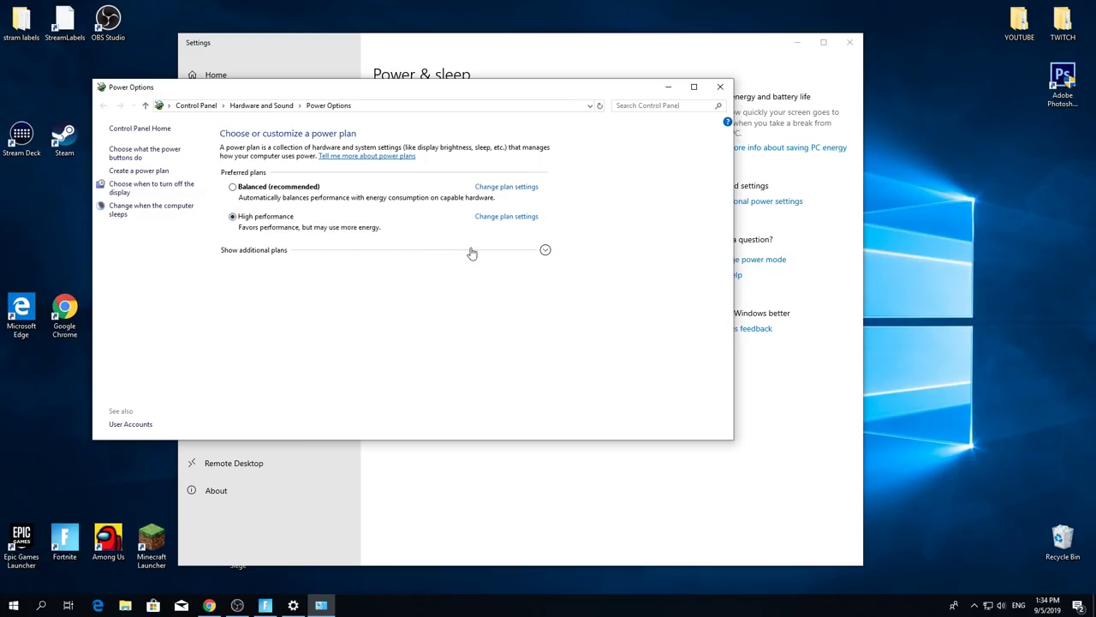
{"action": "left_click", "coordinate": [545, 252]}
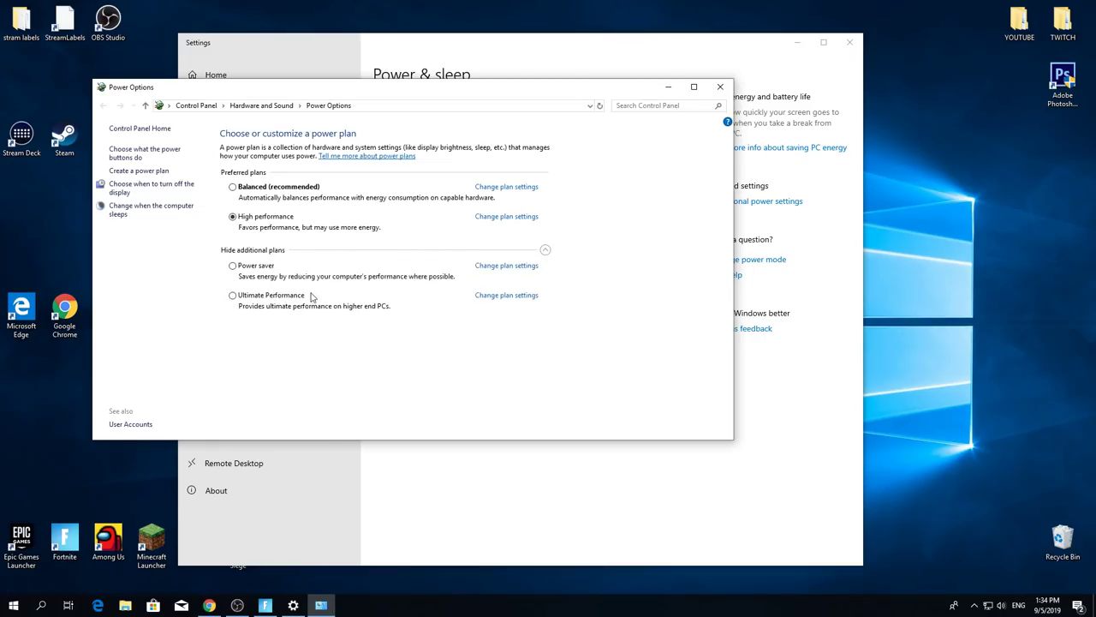
{"action": "left_click", "coordinate": [249, 297]}
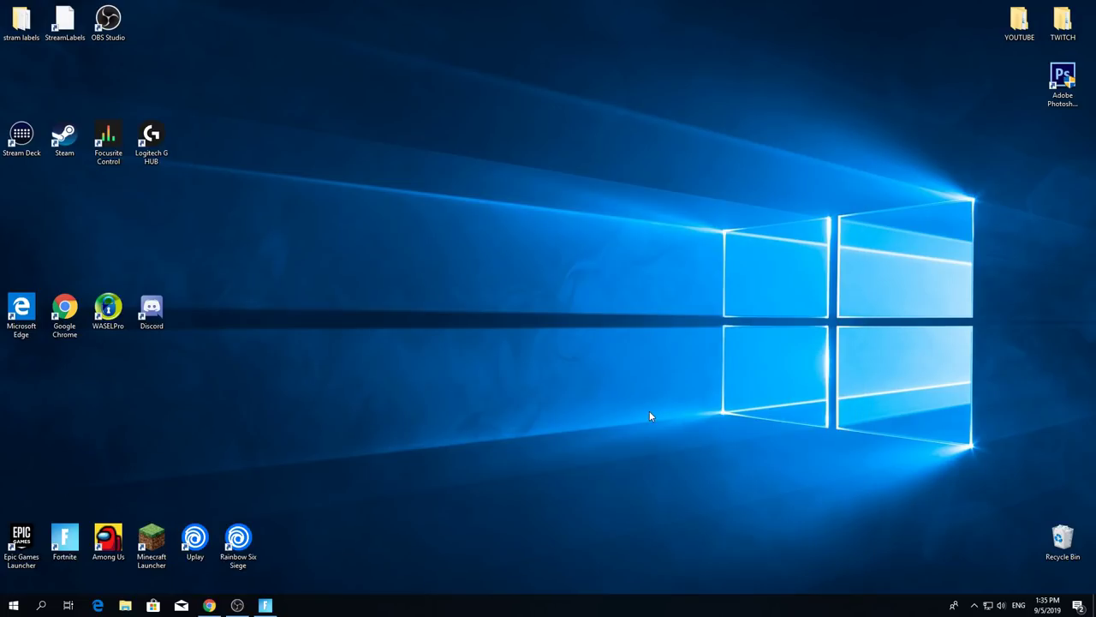
Step: Search Windows for "cmd" and run Command Prompt as administrator
{"action": "left_click", "coordinate": [37, 605]}
{"action": "type", "text": "cmd"}
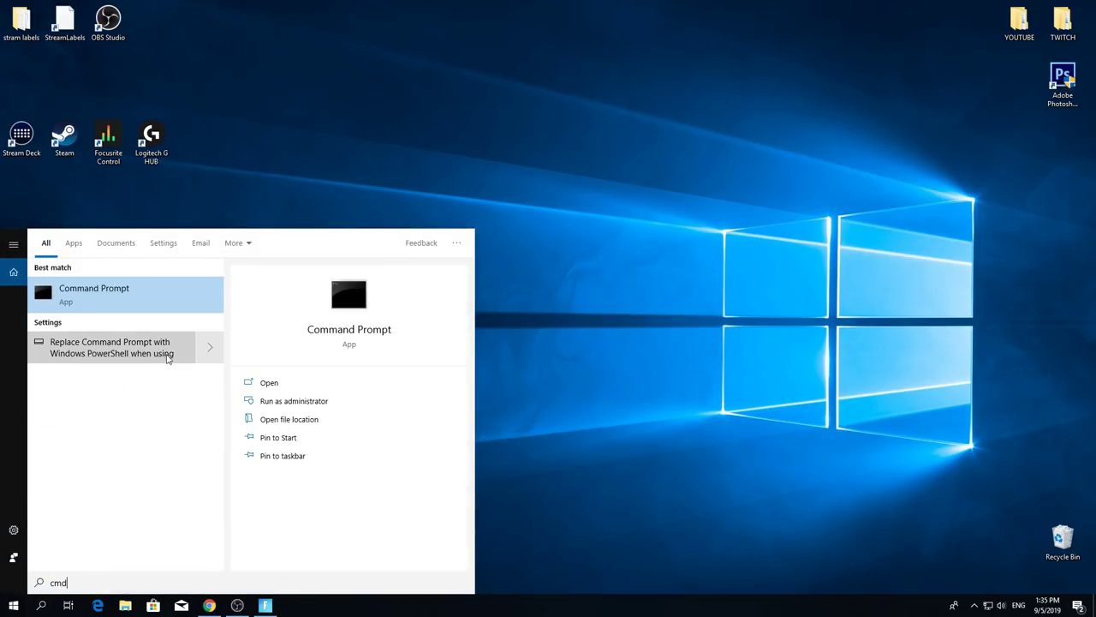
{"action": "right_click", "coordinate": [133, 301]}
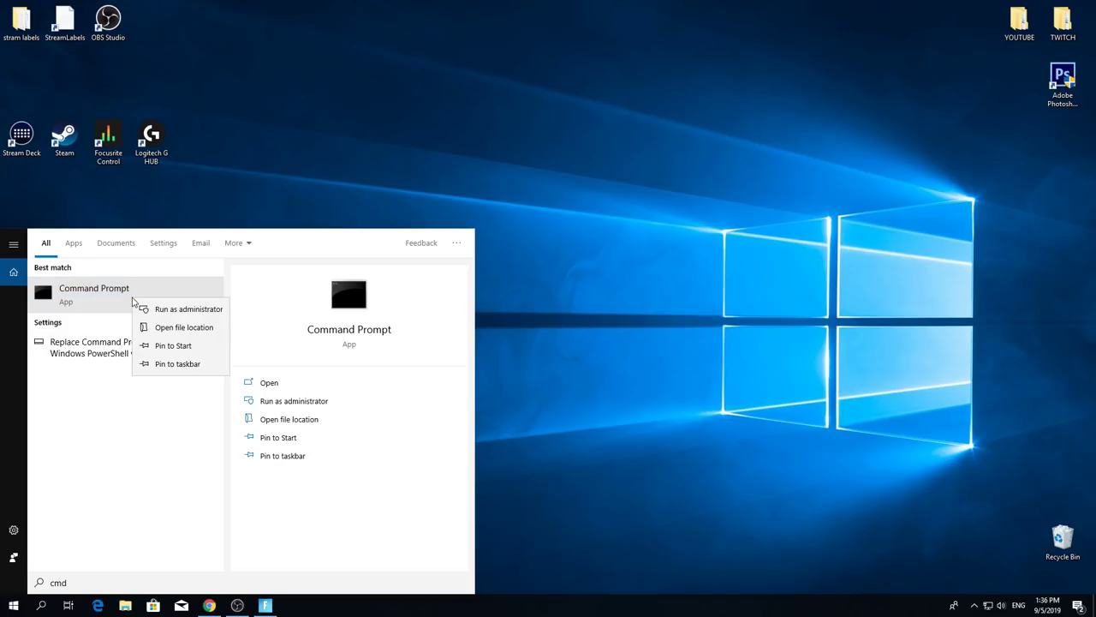
{"action": "left_click", "coordinate": [188, 310]}
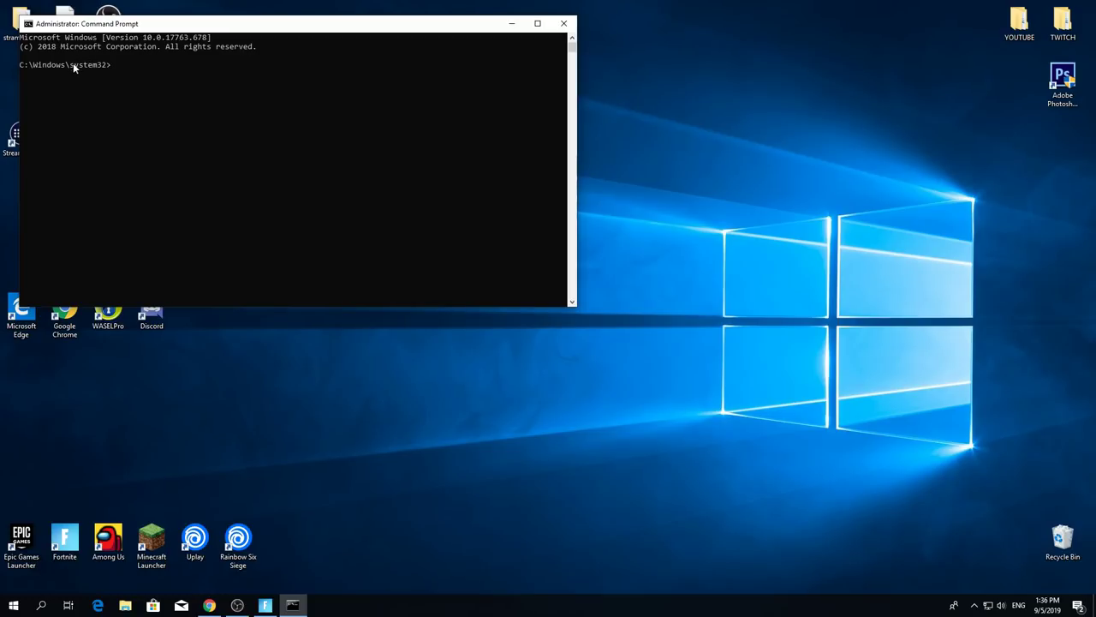
Step: Run "powercfg -duplicatescheme e9a42b02-d5df-448d-aa00-03f14749eb61" to add the Ultimate Performance plan, and close Command Prompt
{"action": "left_click_drag", "start_coordinate": [237, 30], "coordinate": [464, 72]}
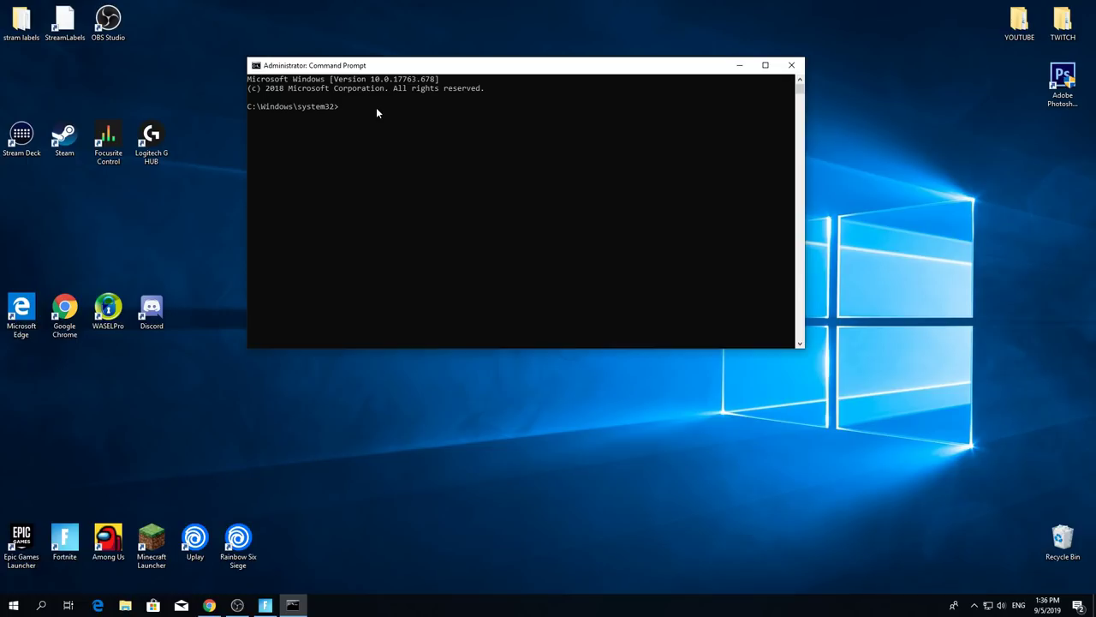
{"action": "type", "text": "powercfg -duplicatescheme e9a42b02-d5df-448d-aa00-03f14749eb61"}
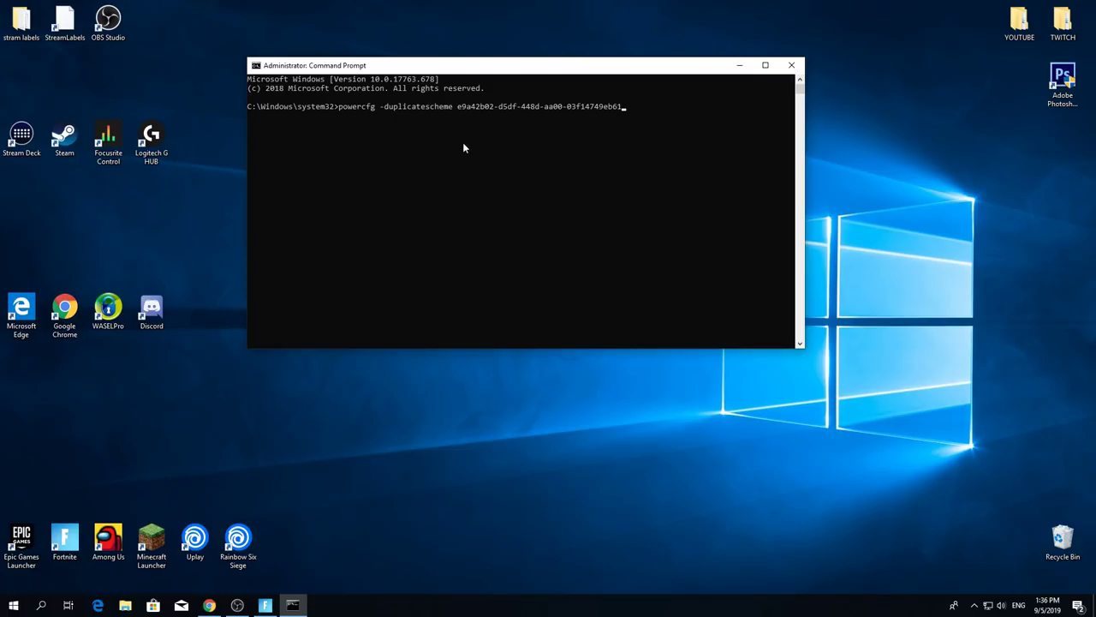
{"action": "key", "text": "Return"}
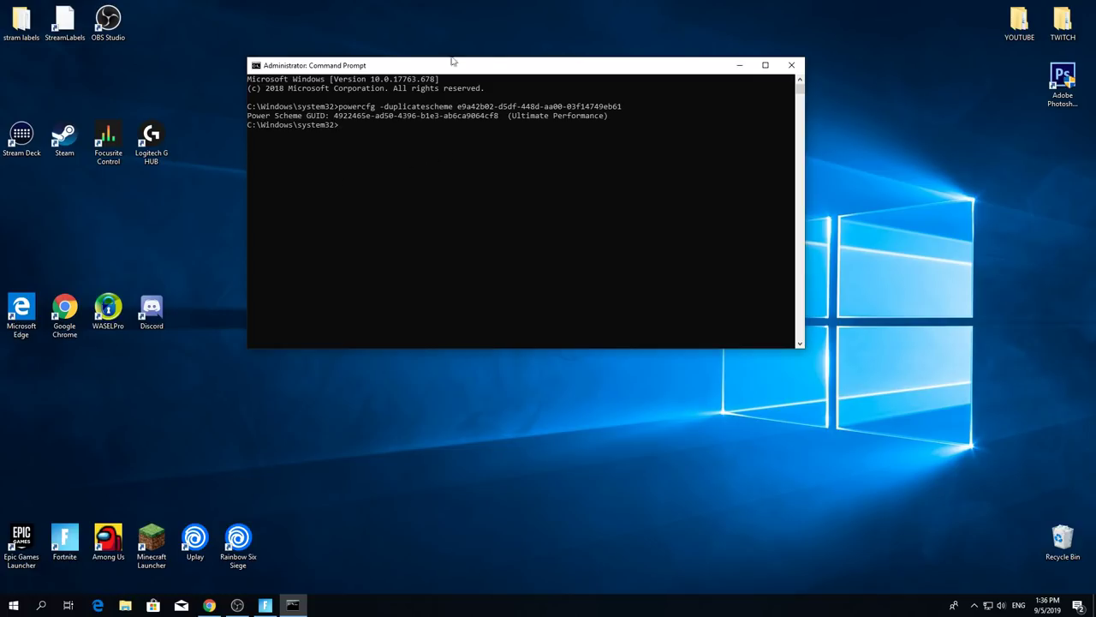
{"action": "left_click", "coordinate": [792, 66]}
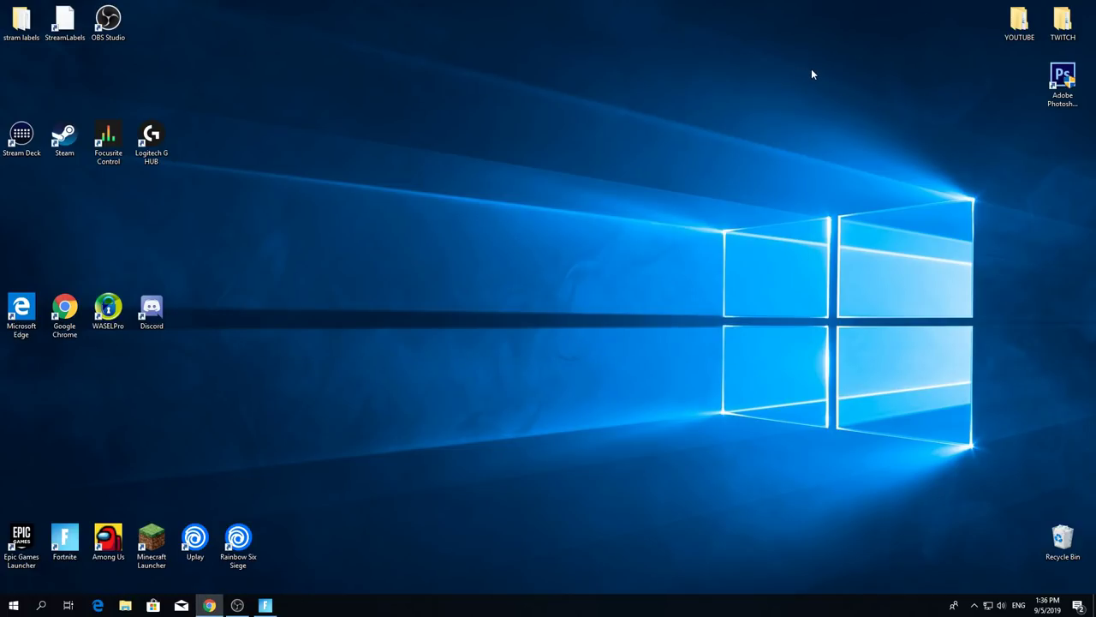
Step: Reopen Power Options and choose Ultimate Performance among the preferred power plans
{"action": "left_click", "coordinate": [231, 219]}
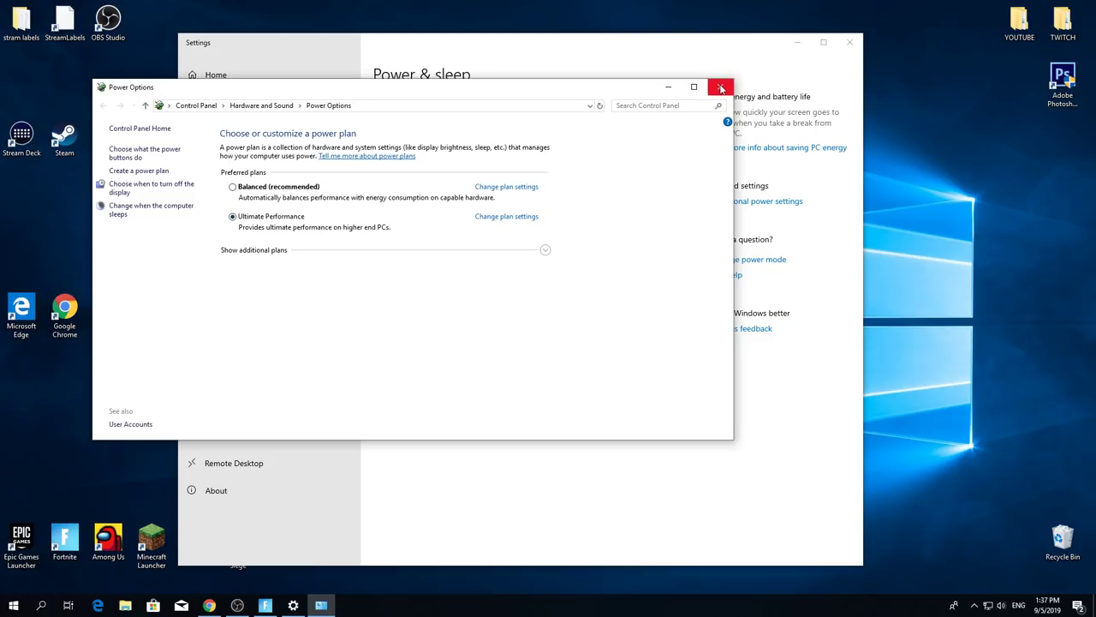
Step: Close Power Options and Settings, and open the per-program 3D settings in NVIDIA Control Panel
{"action": "left_click", "coordinate": [720, 87]}
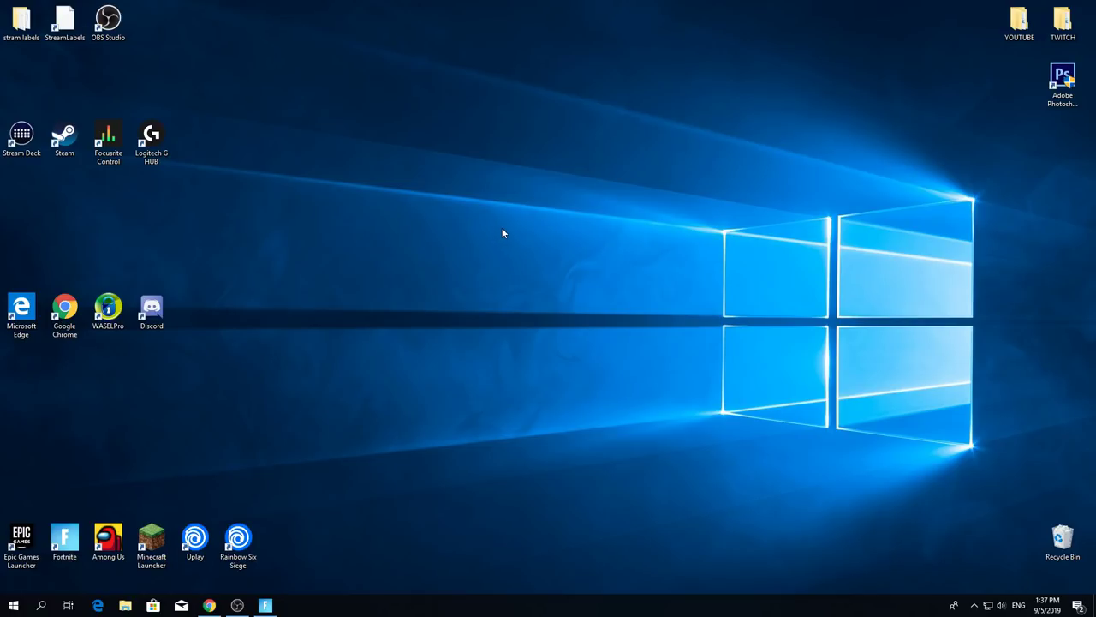
{"action": "right_click", "coordinate": [543, 207]}
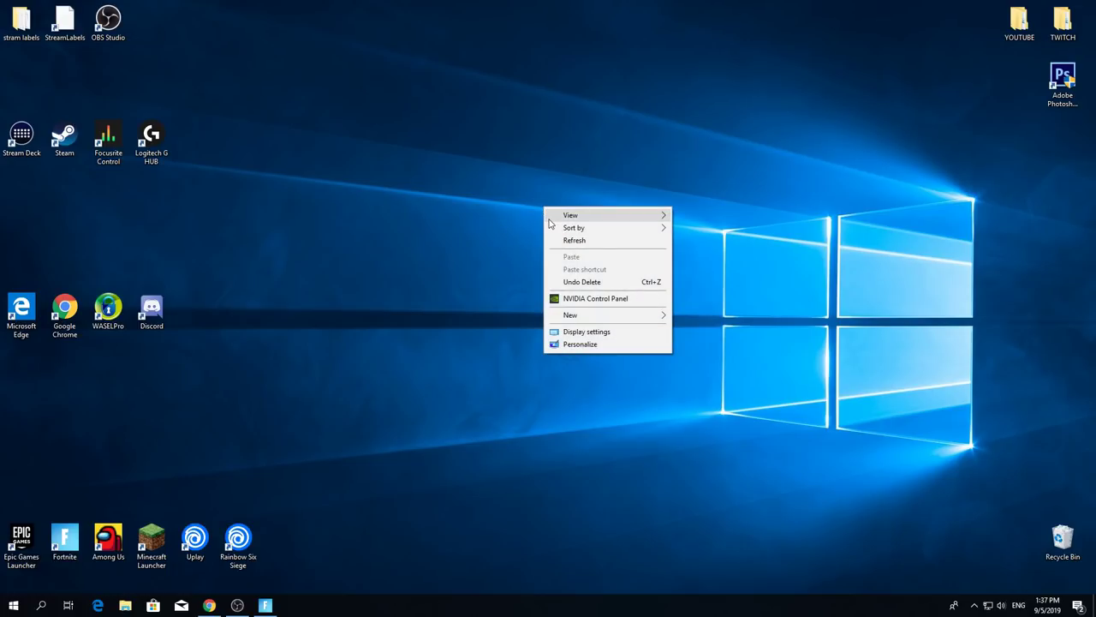
{"action": "left_click", "coordinate": [605, 299]}
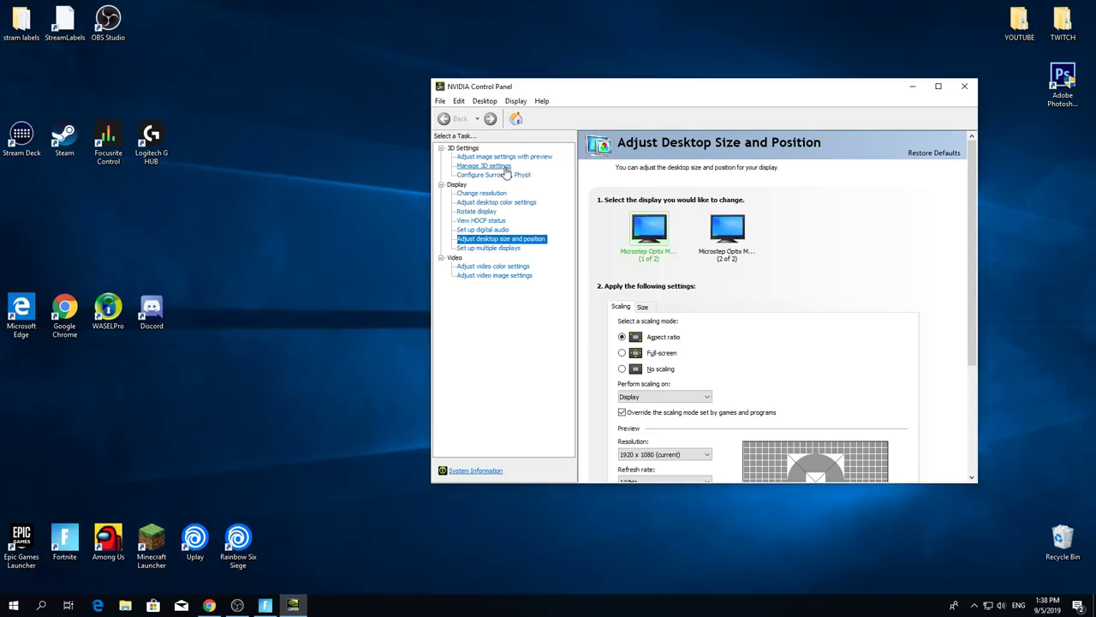
{"action": "left_click", "coordinate": [484, 167]}
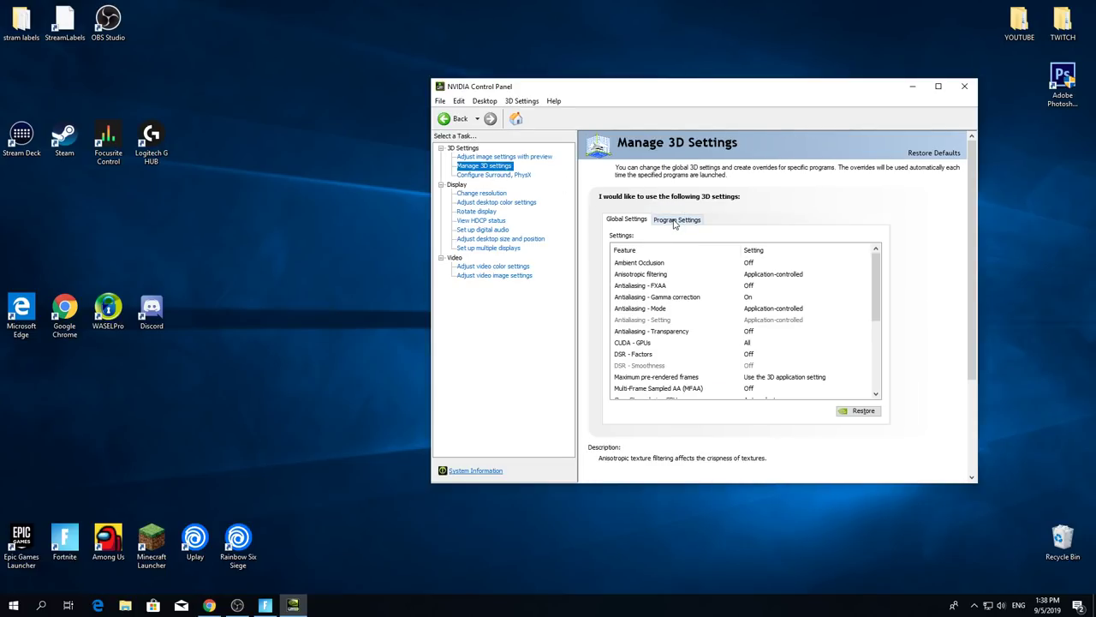
{"action": "left_click", "coordinate": [675, 220]}
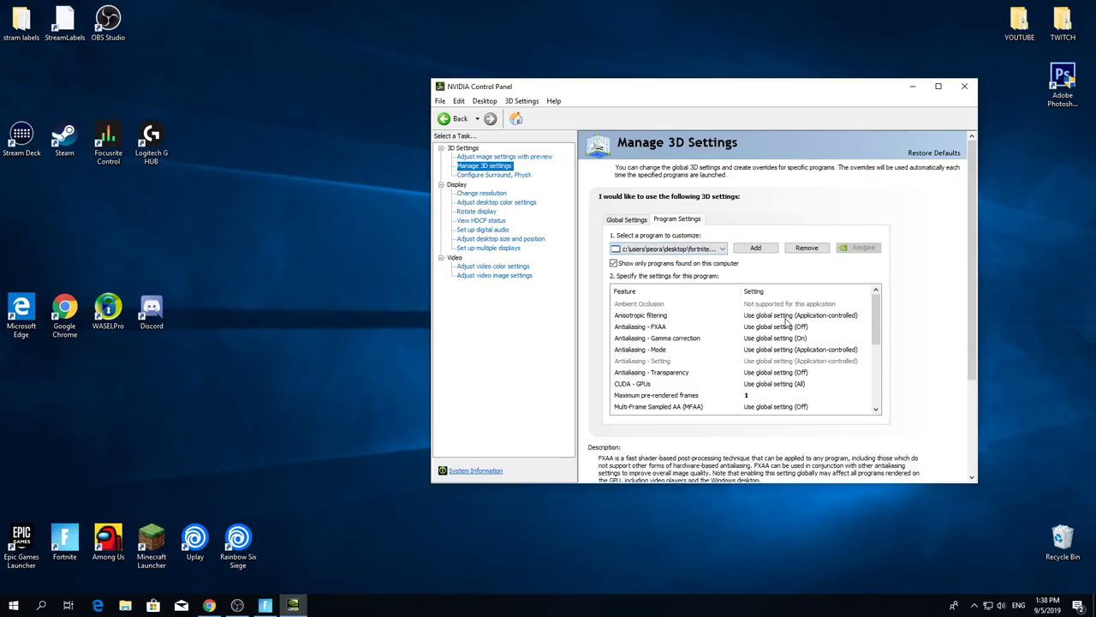
Step: Add the Fortnite shortcut from the Desktop folder as the program to customize
{"action": "left_click", "coordinate": [754, 250]}
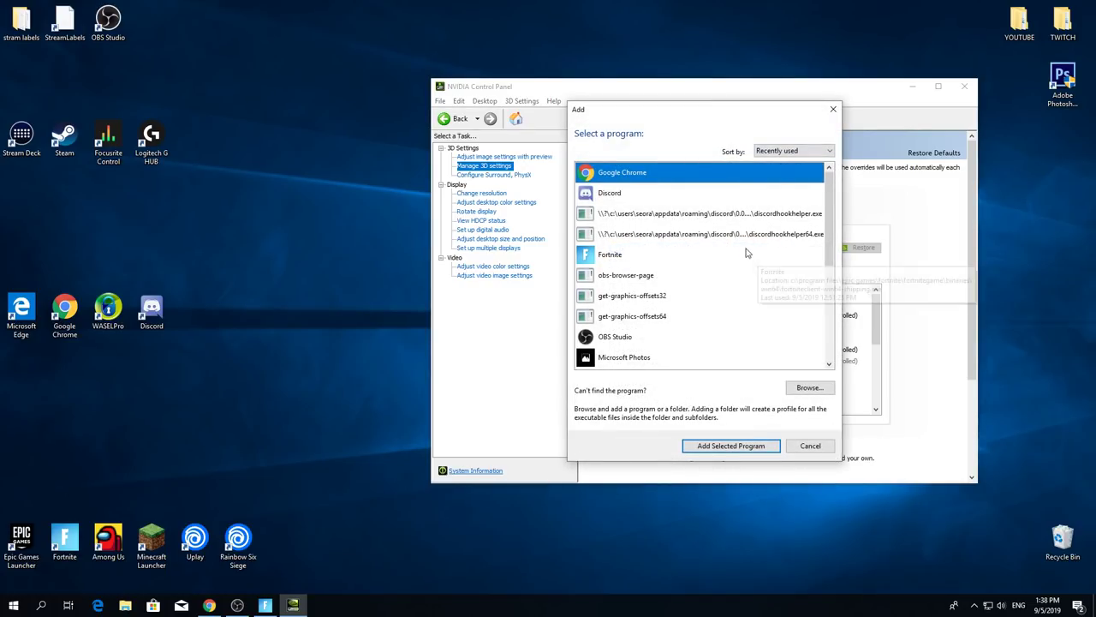
{"action": "left_click", "coordinate": [810, 388]}
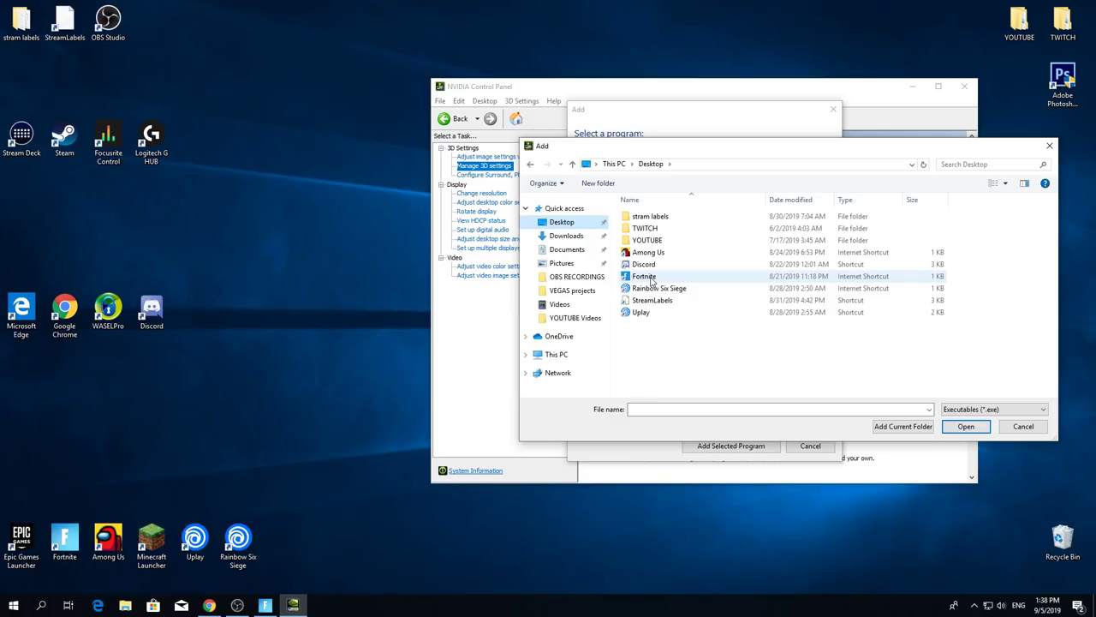
{"action": "double_click", "coordinate": [651, 281]}
Step: Set Maximum pre-rendered frames to 1 for Fortnite
{"action": "left_click_drag", "start_coordinate": [875, 316], "coordinate": [870, 369]}
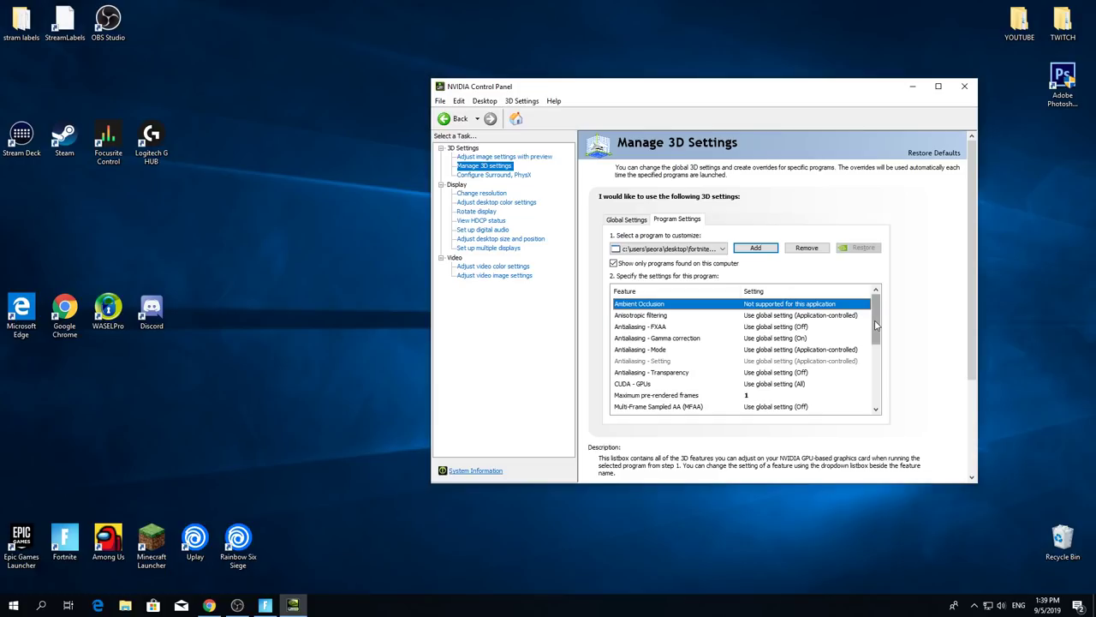
{"action": "scroll", "coordinate": [651, 370], "scroll_direction": "down", "scroll_amount": 1}
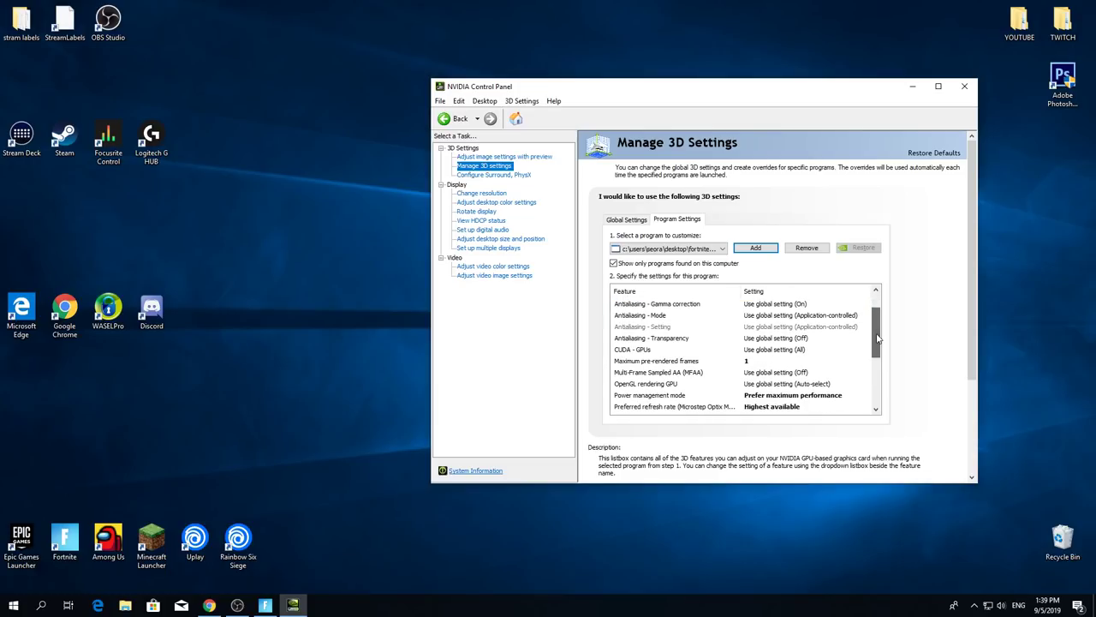
{"action": "left_click", "coordinate": [760, 361]}
{"action": "left_click", "coordinate": [765, 390]}
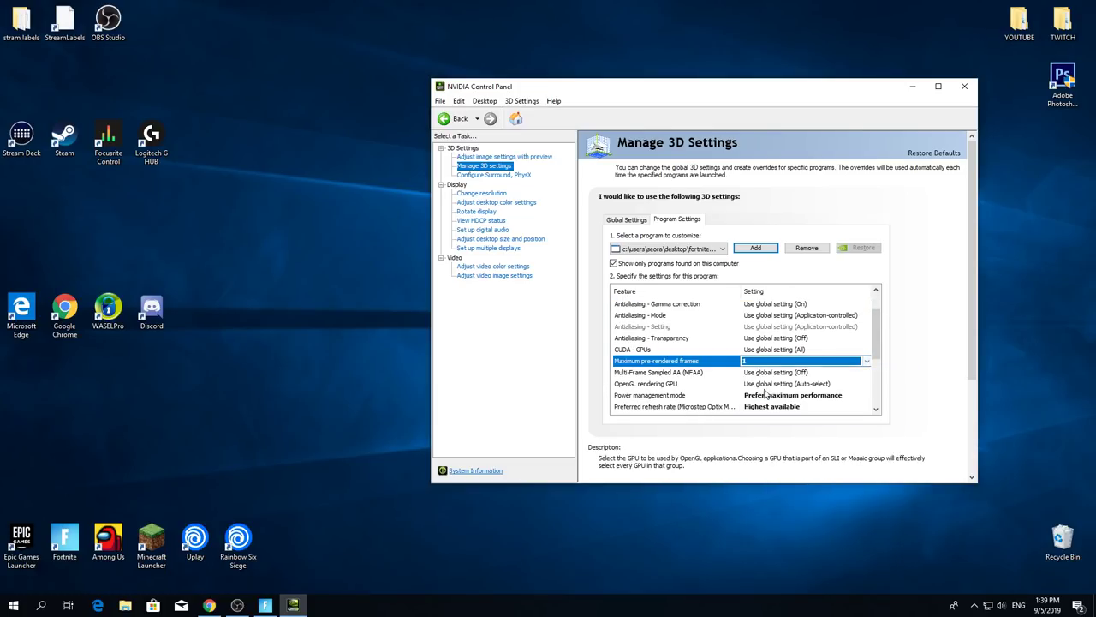
Step: Set Fortnite's Power management mode to Prefer maximum performance and its Preferred refresh rate to Highest available
{"action": "left_click_drag", "start_coordinate": [877, 337], "coordinate": [877, 363]}
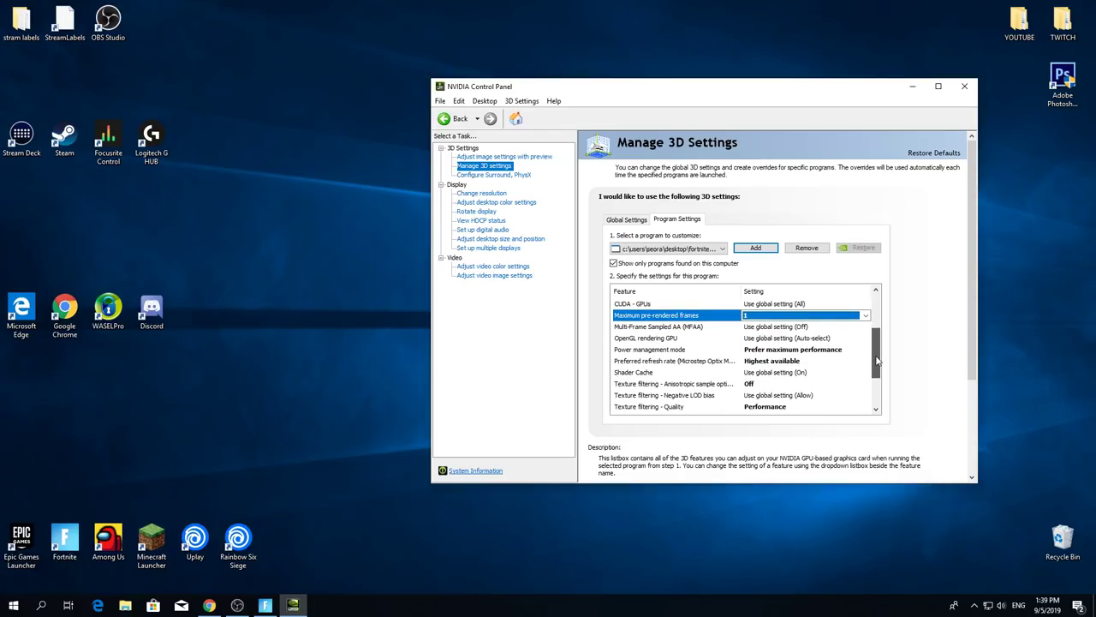
{"action": "left_click", "coordinate": [780, 349]}
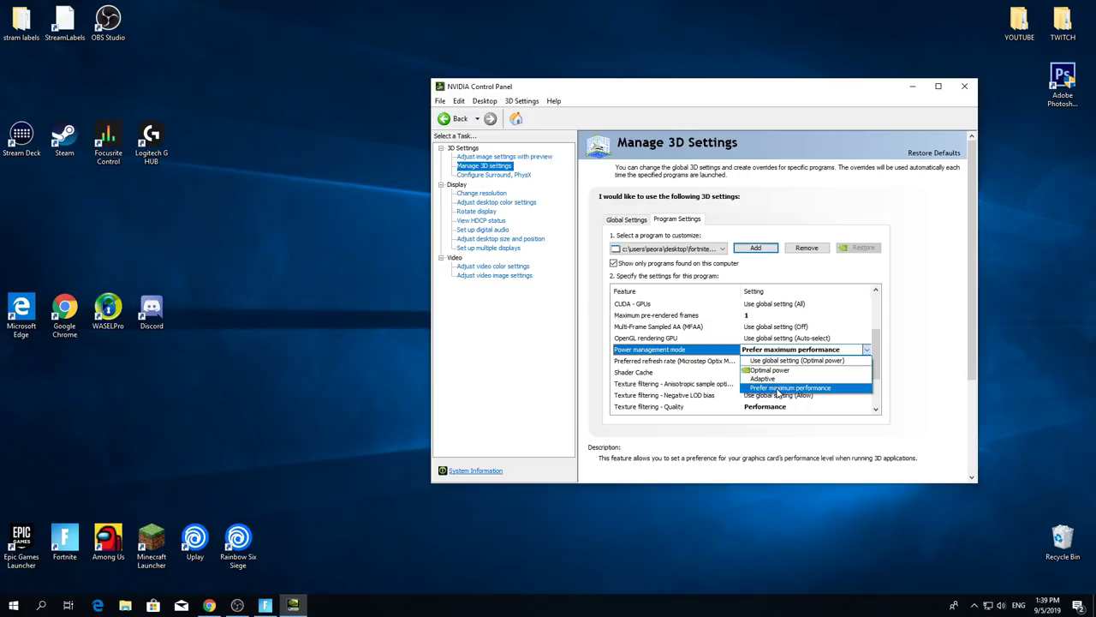
{"action": "left_click", "coordinate": [778, 389]}
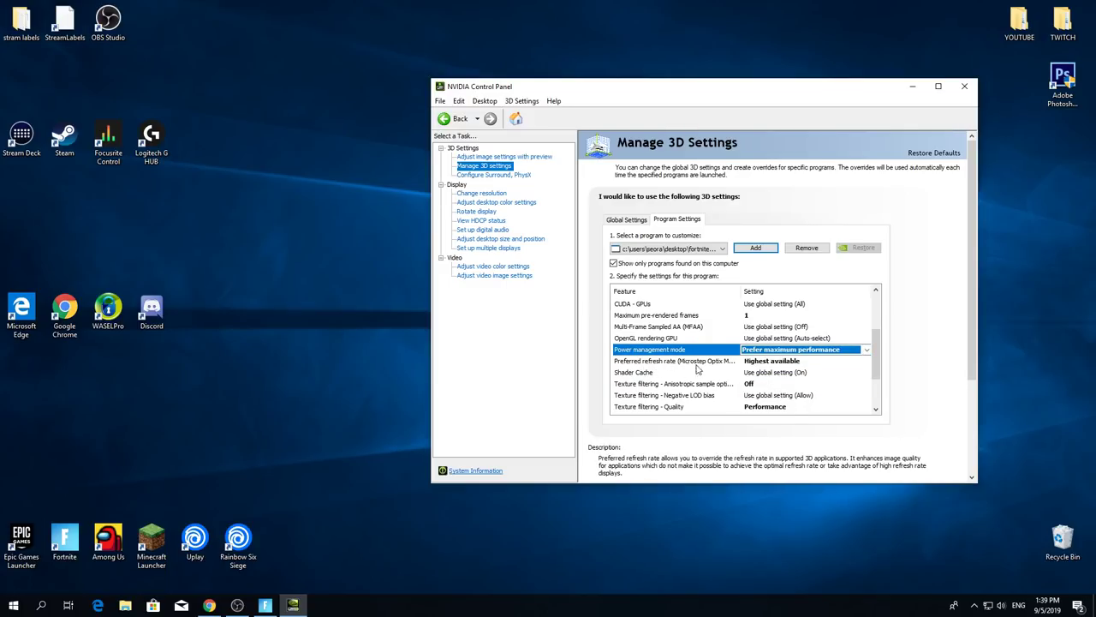
{"action": "left_click", "coordinate": [784, 363]}
{"action": "left_click", "coordinate": [776, 390]}
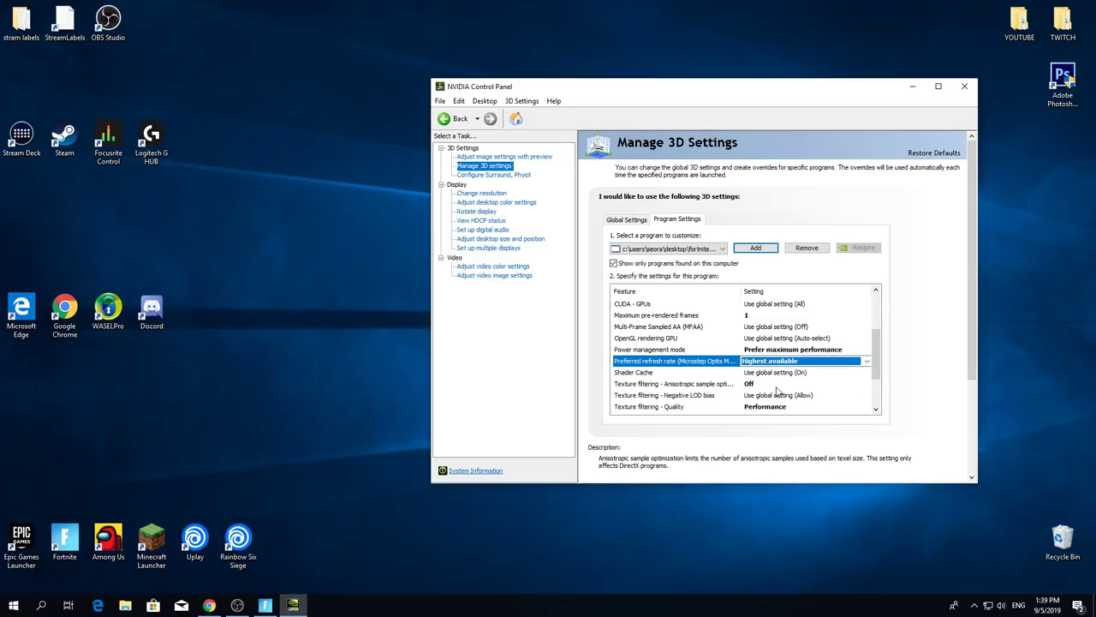
Step: Set Texture filtering - Quality to Performance and Threaded optimization to On for Fortnite
{"action": "scroll", "coordinate": [778, 391], "scroll_direction": "down", "scroll_amount": 2}
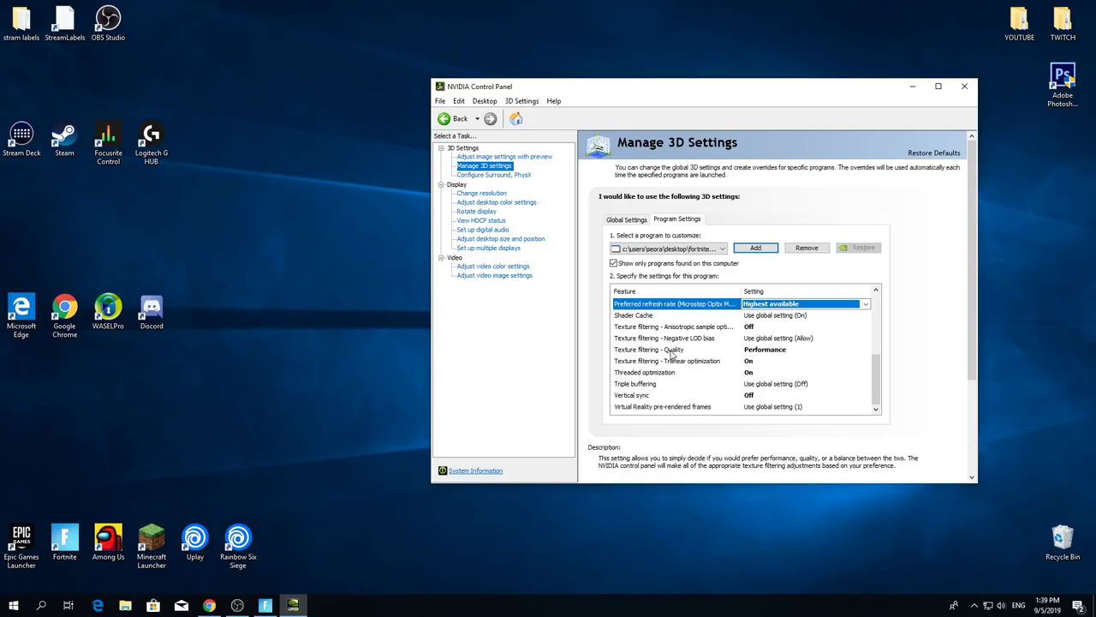
{"action": "left_click", "coordinate": [775, 353]}
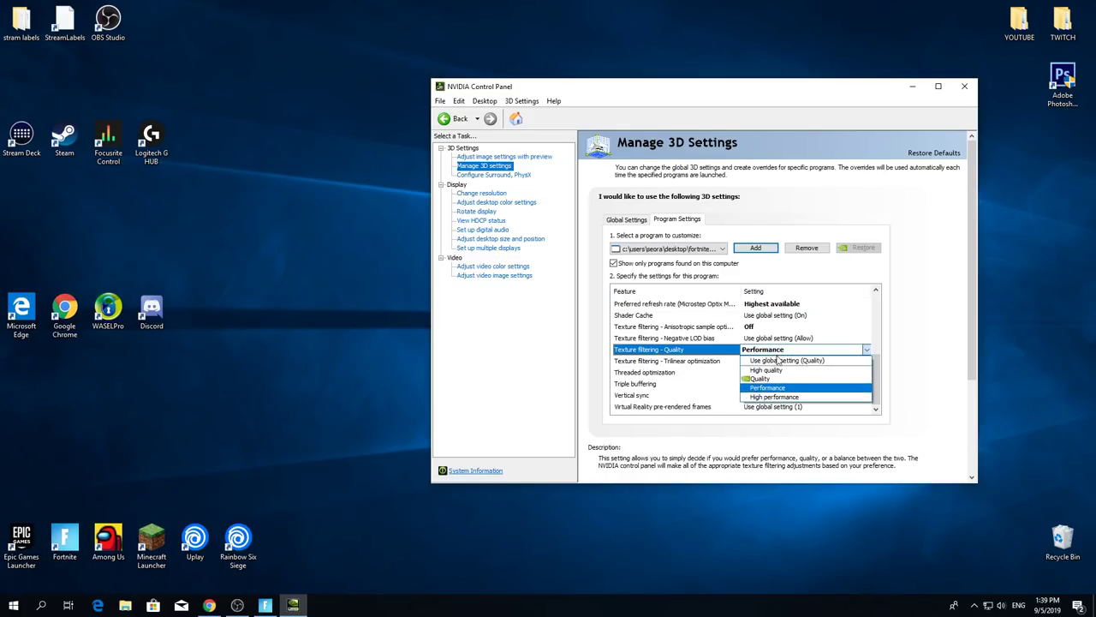
{"action": "left_click", "coordinate": [769, 388]}
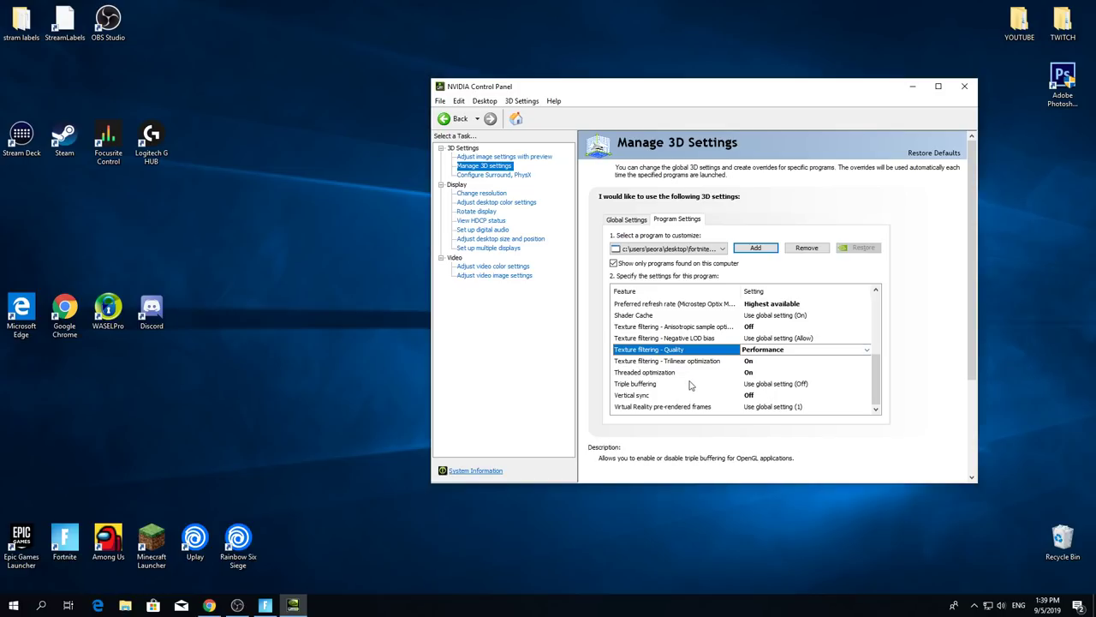
{"action": "left_click", "coordinate": [752, 373]}
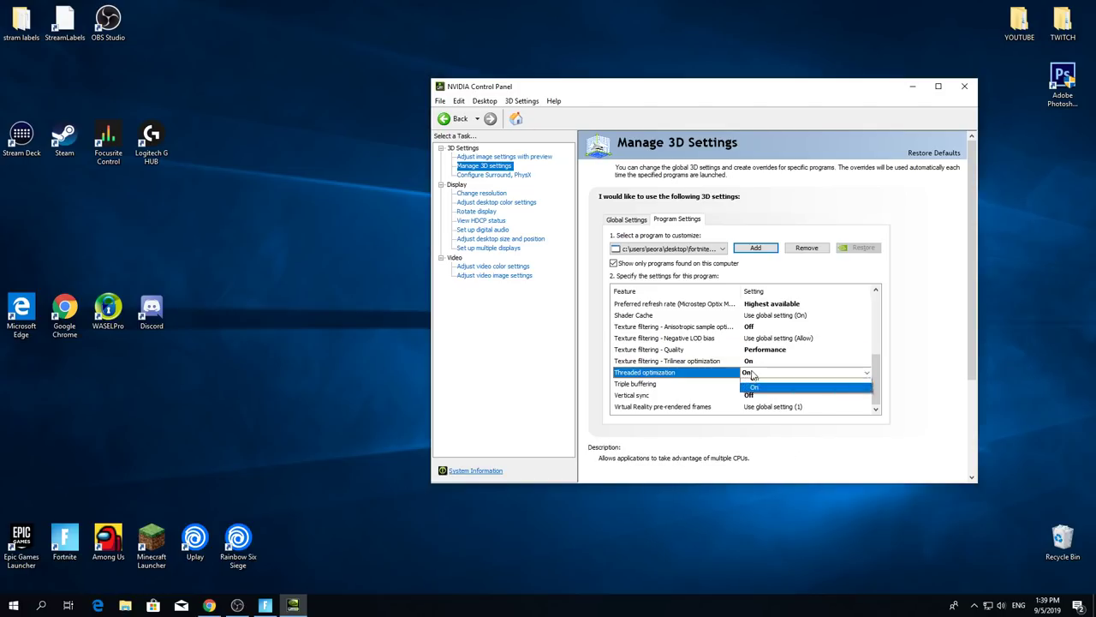
{"action": "left_click", "coordinate": [751, 410]}
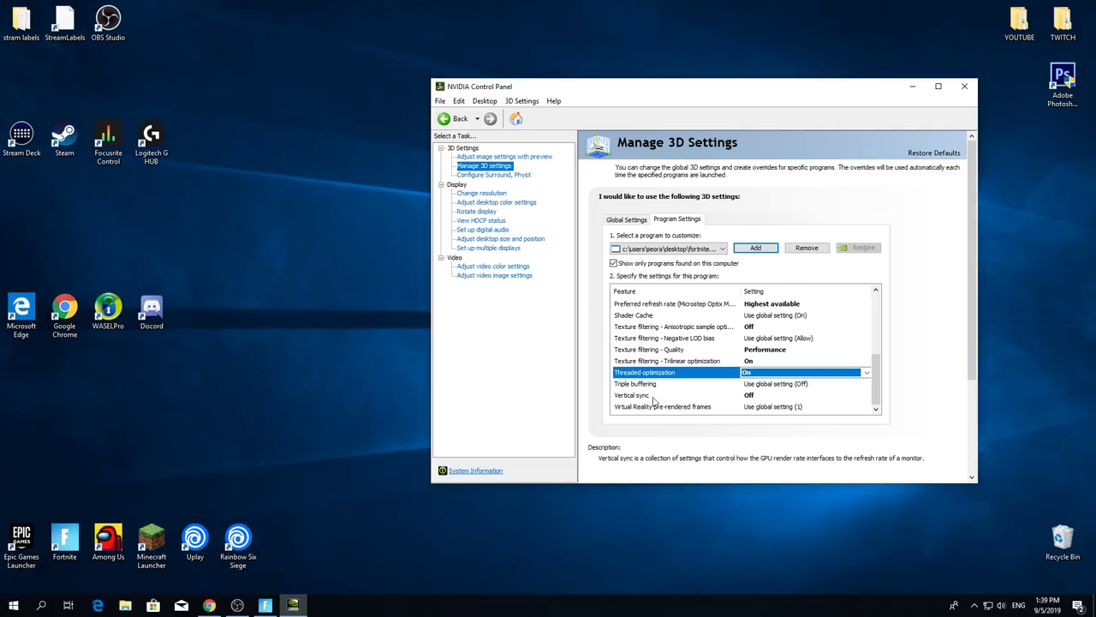
Step: Set Vertical sync to Off for Fortnite and apply the 3D settings
{"action": "left_click", "coordinate": [750, 396]}
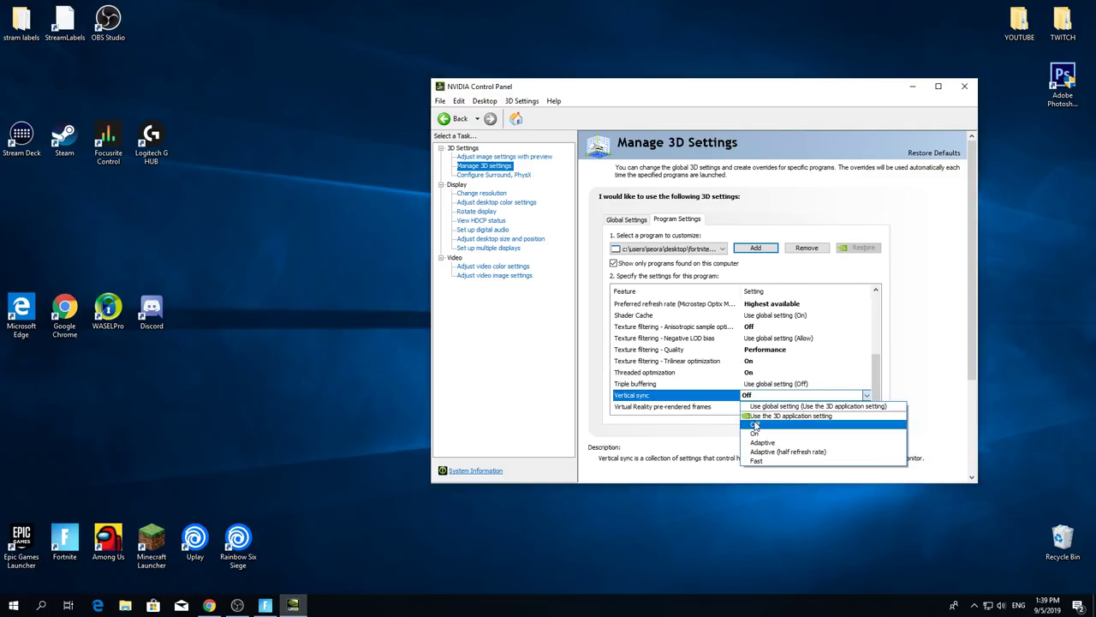
{"action": "left_click", "coordinate": [755, 424]}
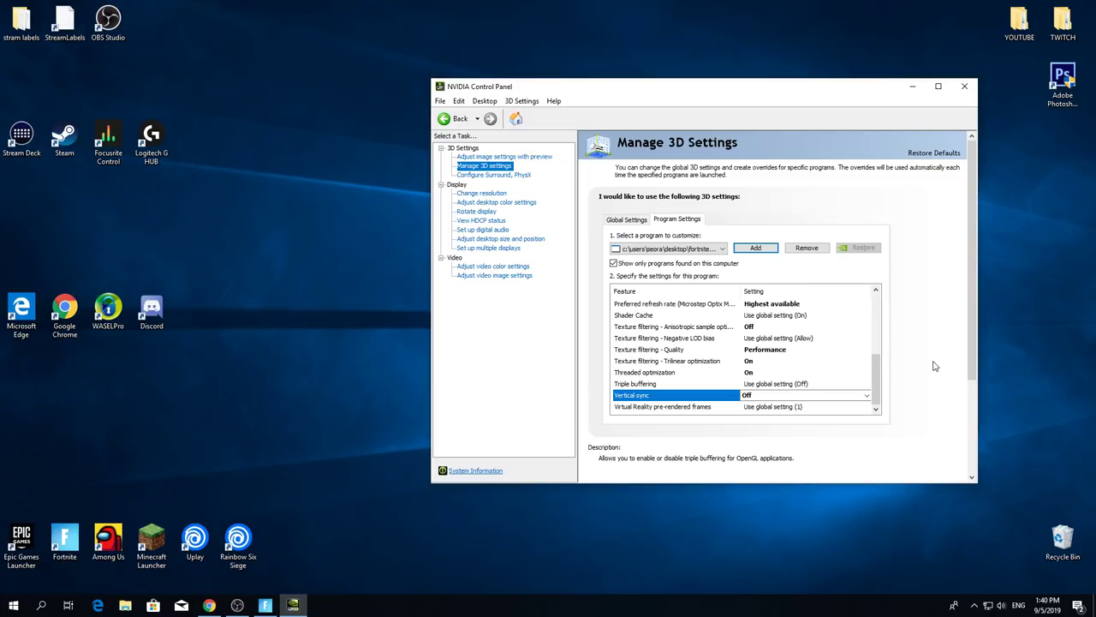
{"action": "scroll", "coordinate": [934, 366], "scroll_direction": "down", "scroll_amount": 2}
{"action": "scroll", "coordinate": [882, 354], "scroll_direction": "up", "scroll_amount": 3}
{"action": "scroll", "coordinate": [882, 354], "scroll_direction": "down", "scroll_amount": 5}
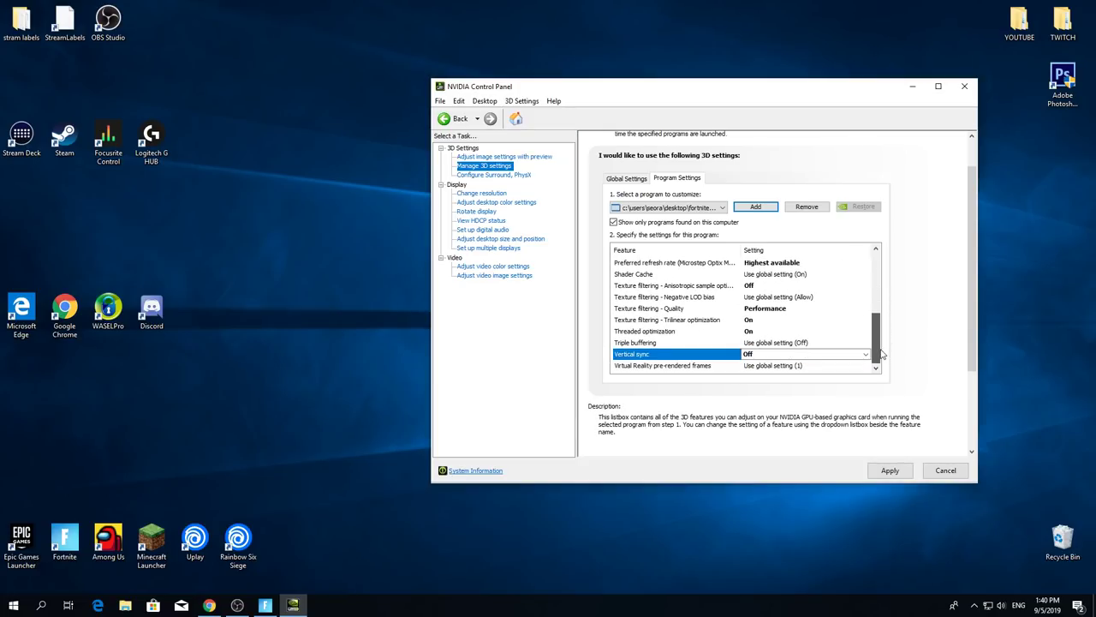
{"action": "left_click", "coordinate": [893, 470]}
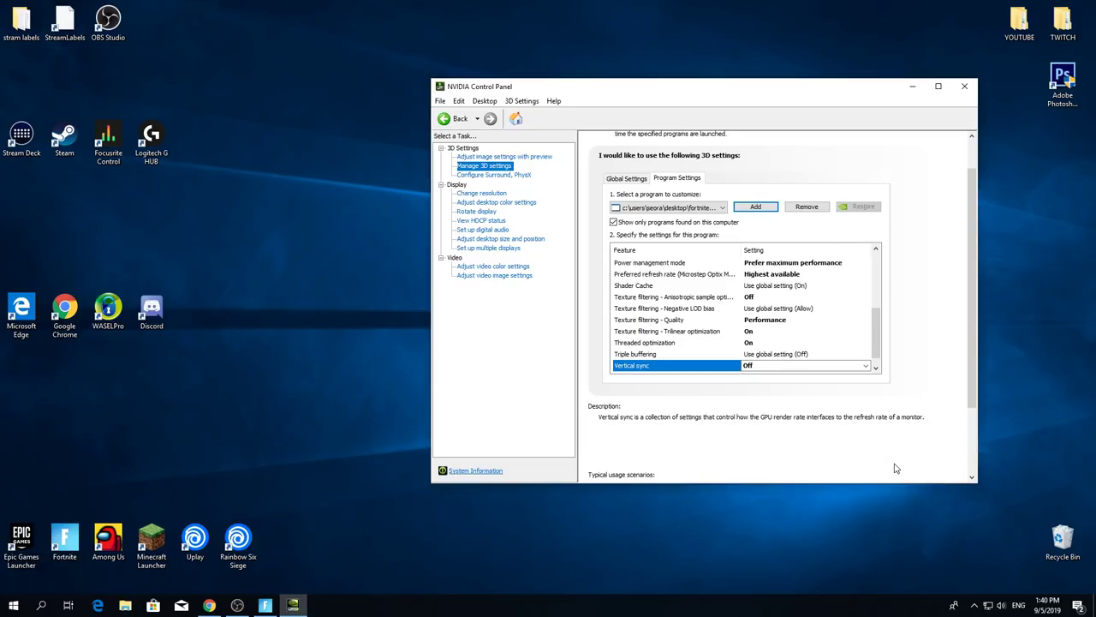
Step: In the desktop size and position settings, enable overriding the scaling mode set by games and programs, and apply it
{"action": "left_click", "coordinate": [484, 240]}
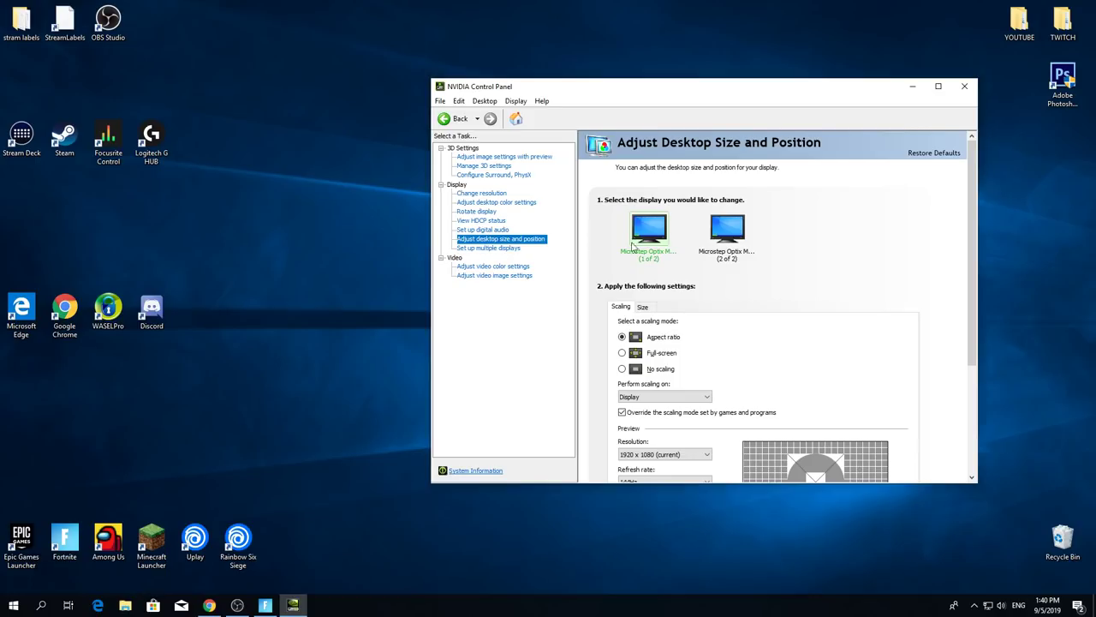
{"action": "scroll", "coordinate": [681, 344], "scroll_direction": "down", "scroll_amount": 1}
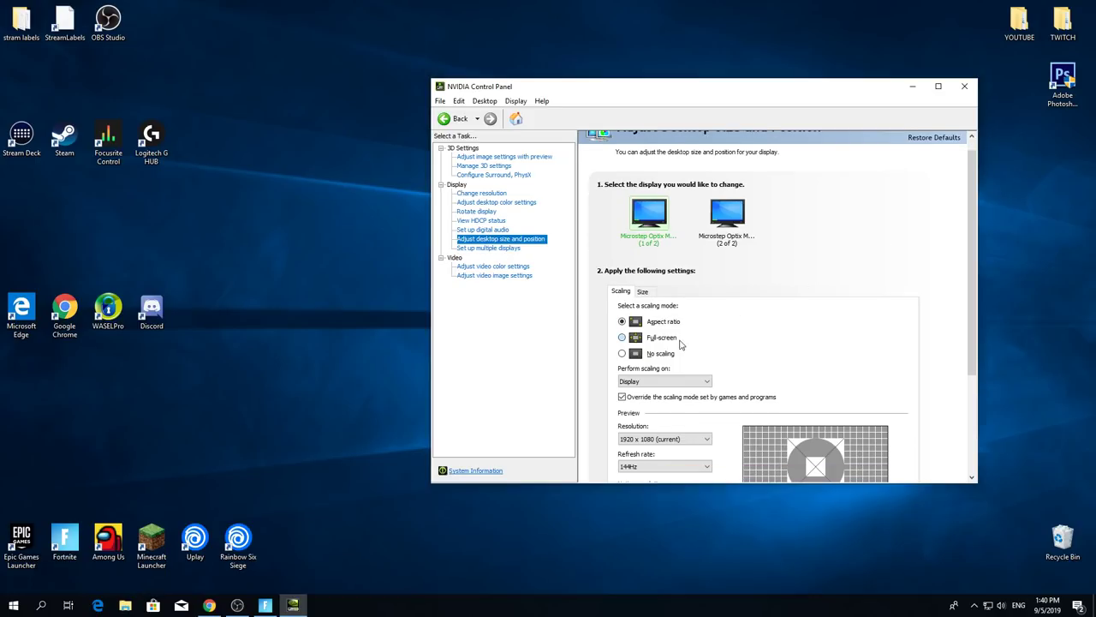
{"action": "left_click", "coordinate": [622, 398]}
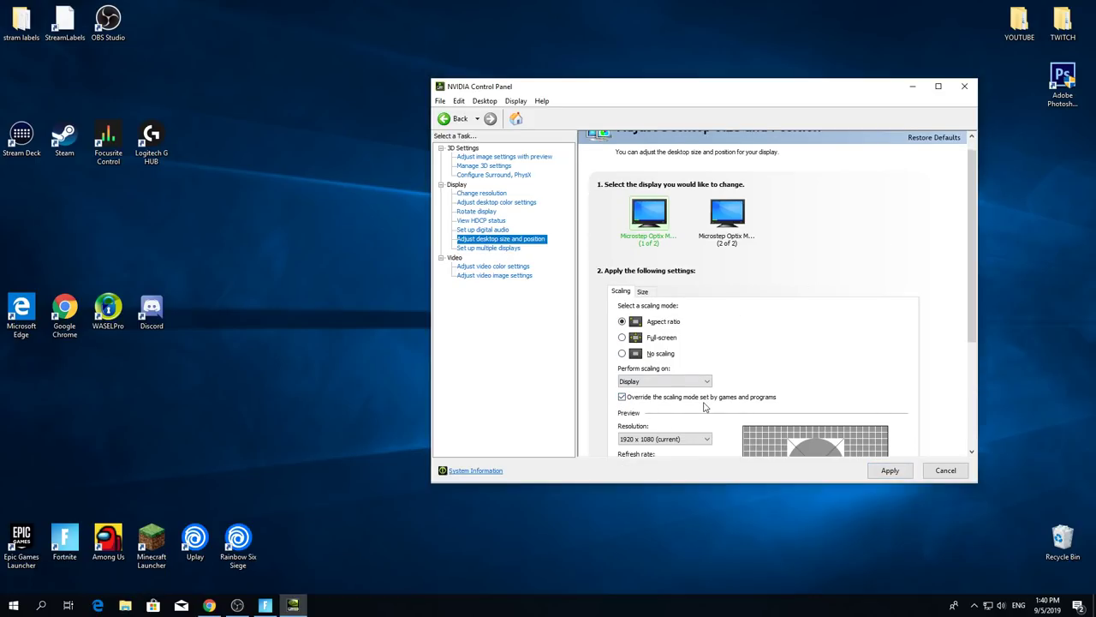
{"action": "left_click", "coordinate": [891, 471]}
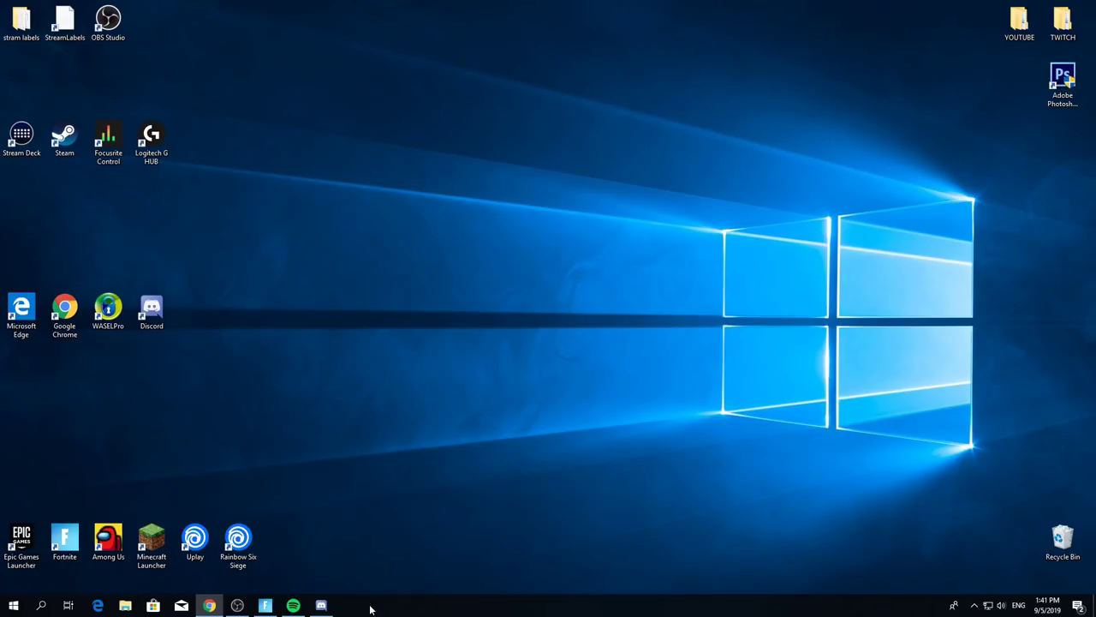
Step: Switch to Discord, check the Hardware Acceleration option in its Appearance settings, and close Discord
{"action": "mouse_move", "coordinate": [328, 607]}
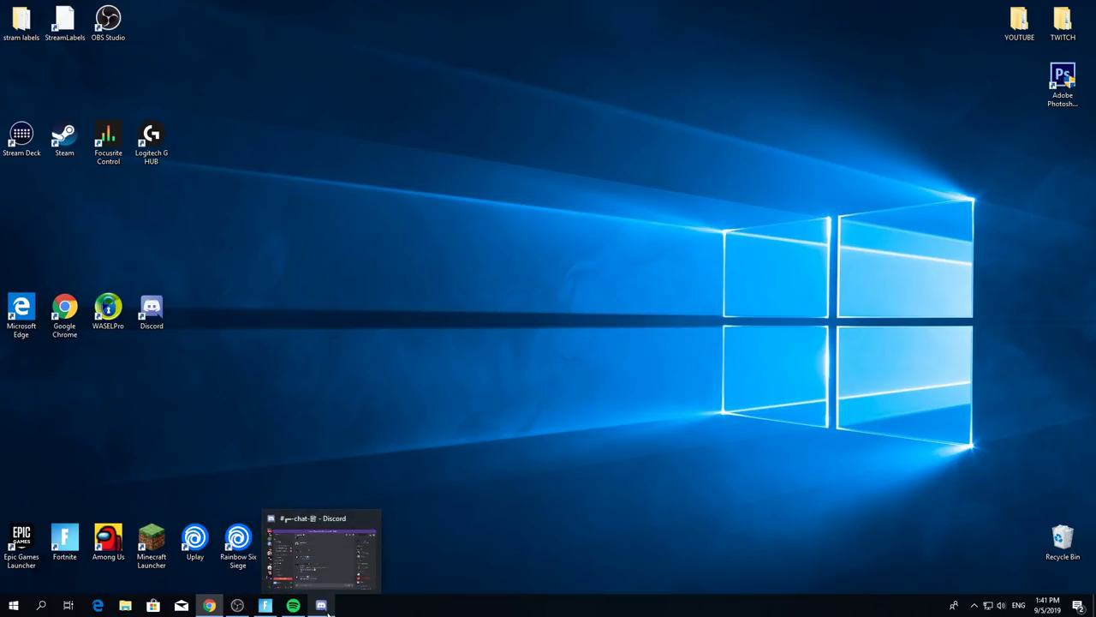
{"action": "left_click", "coordinate": [322, 567]}
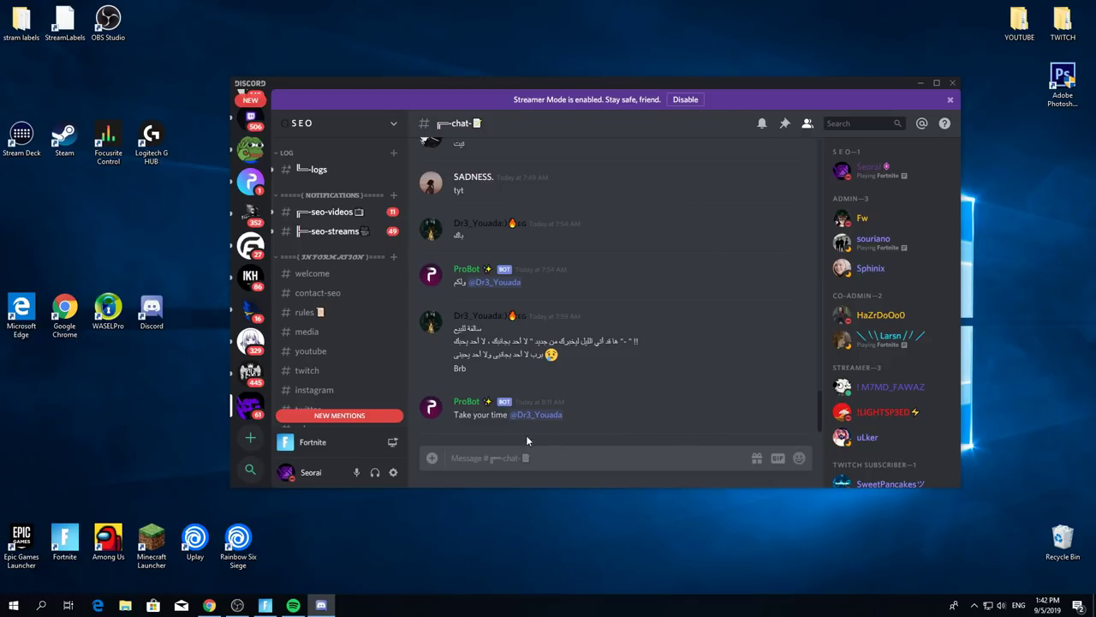
{"action": "left_click", "coordinate": [393, 472]}
{"action": "scroll", "coordinate": [373, 321], "scroll_direction": "down", "scroll_amount": 3}
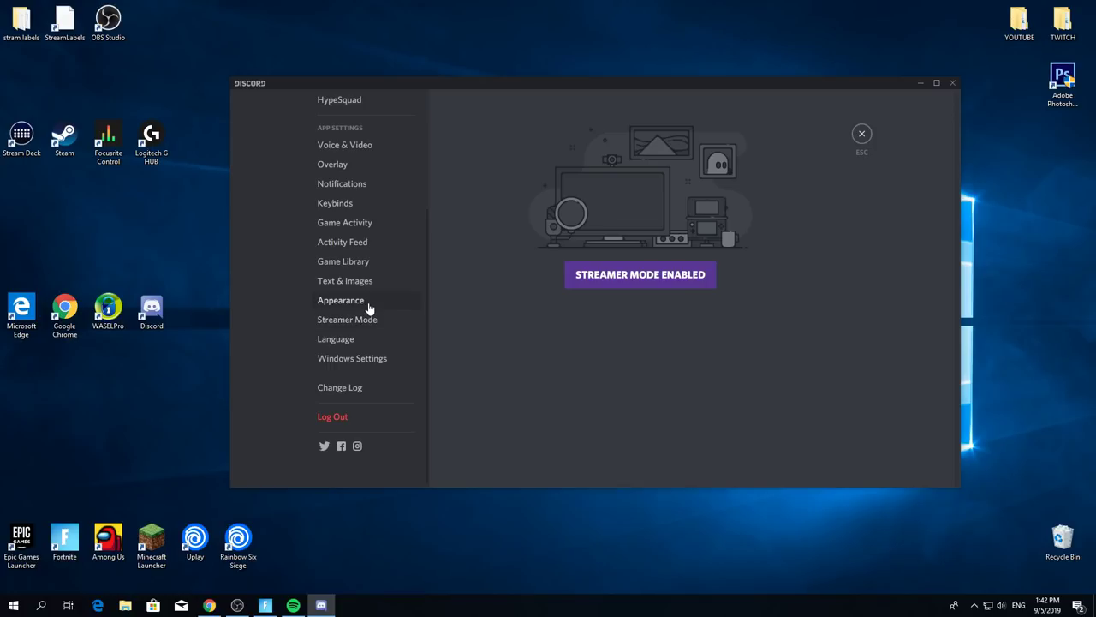
{"action": "left_click", "coordinate": [366, 307]}
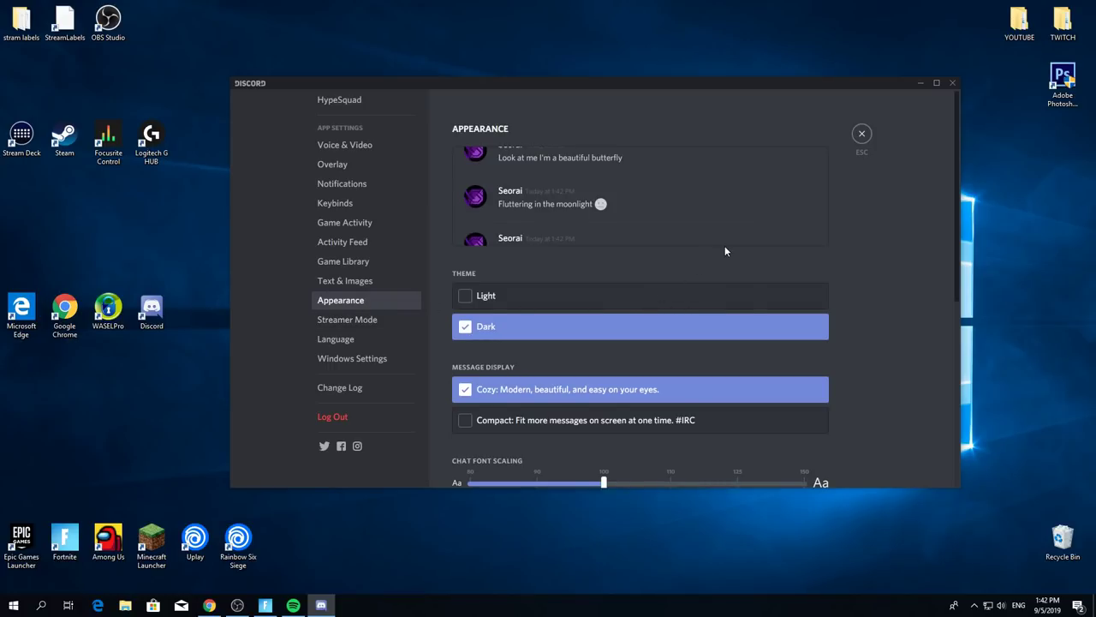
{"action": "scroll", "coordinate": [728, 256], "scroll_direction": "down", "scroll_amount": 5}
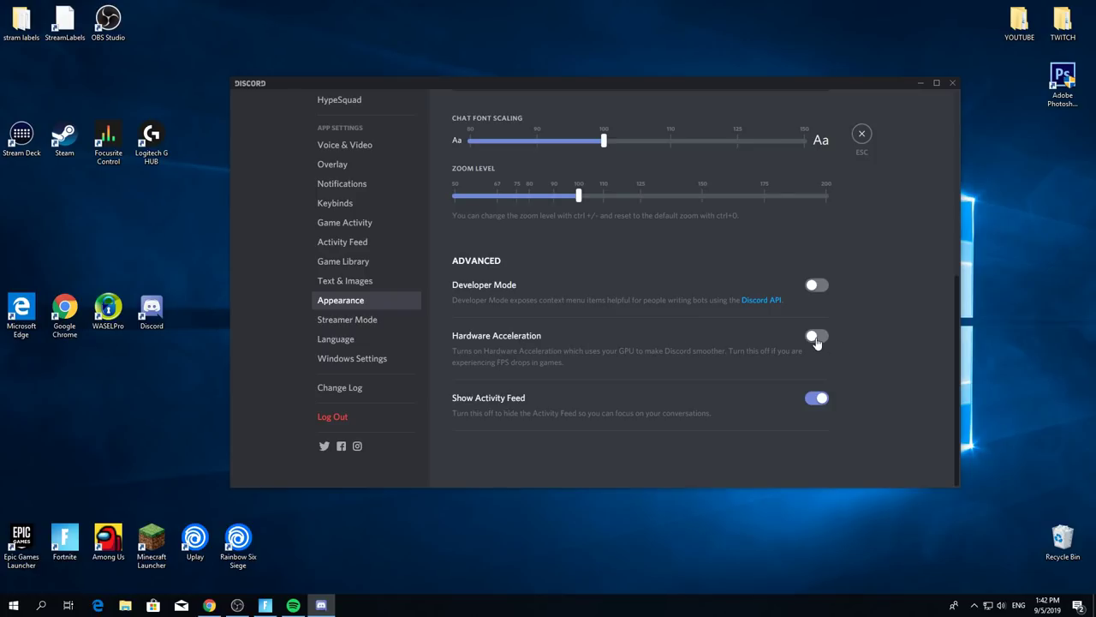
{"action": "left_click", "coordinate": [953, 82]}
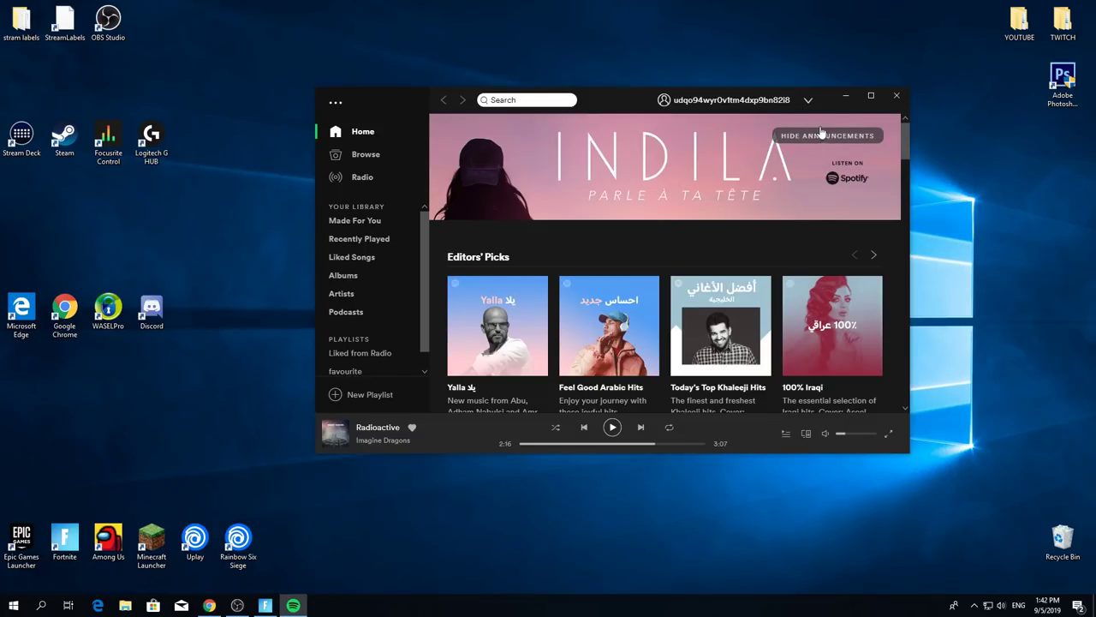
Step: In Spotify's advanced settings, check the Enable hardware acceleration option under Compatibility, and close Spotify
{"action": "left_click", "coordinate": [808, 102]}
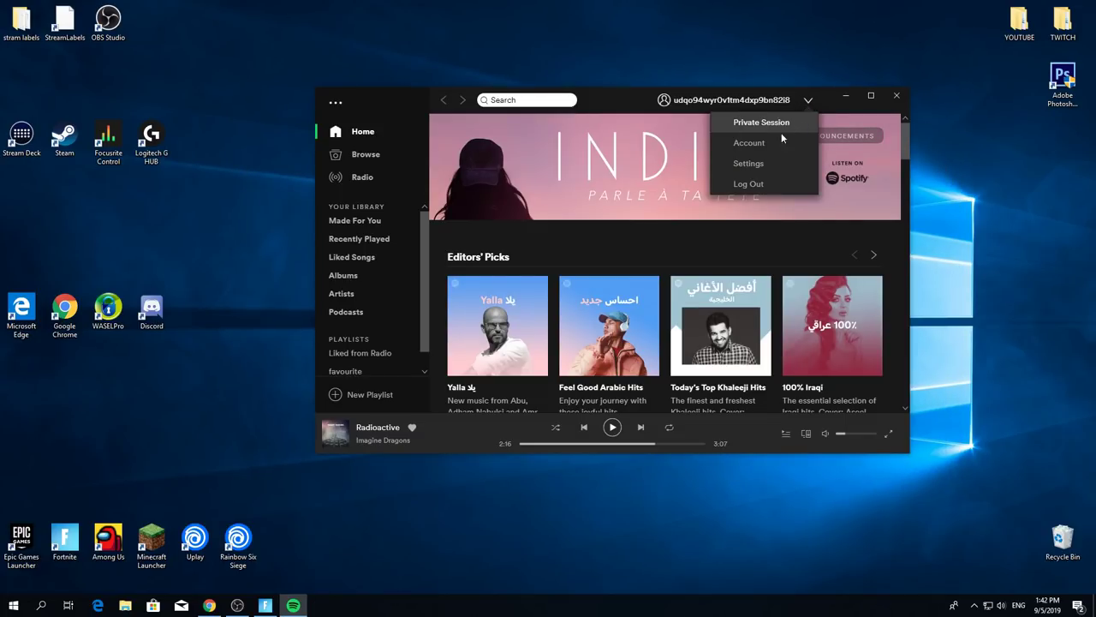
{"action": "left_click", "coordinate": [751, 163]}
{"action": "scroll", "coordinate": [606, 259], "scroll_direction": "down", "scroll_amount": 15}
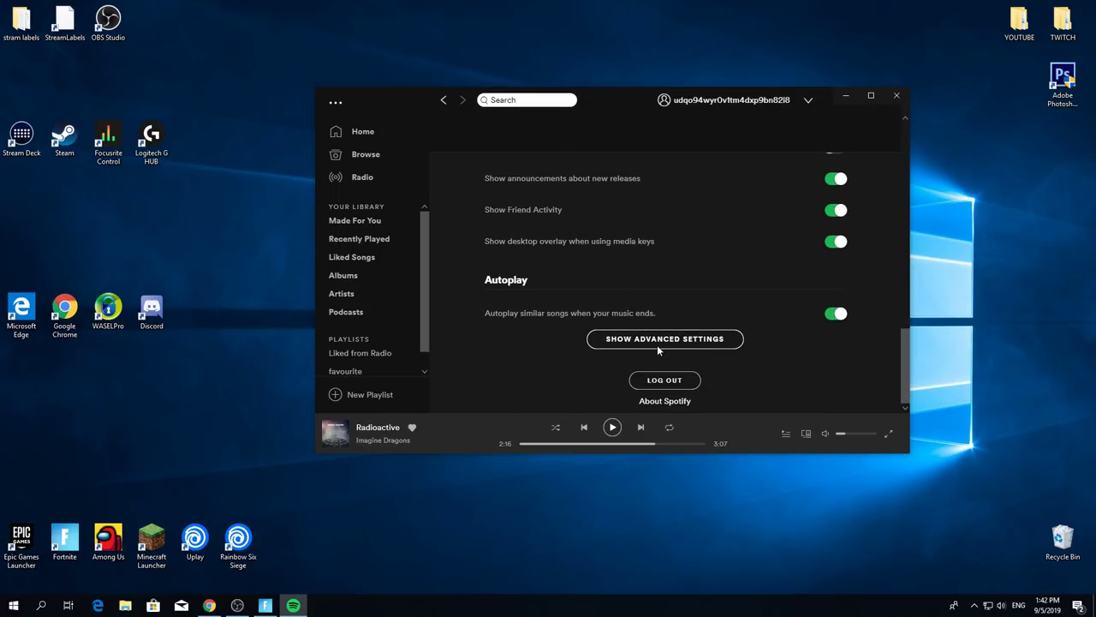
{"action": "left_click", "coordinate": [655, 343]}
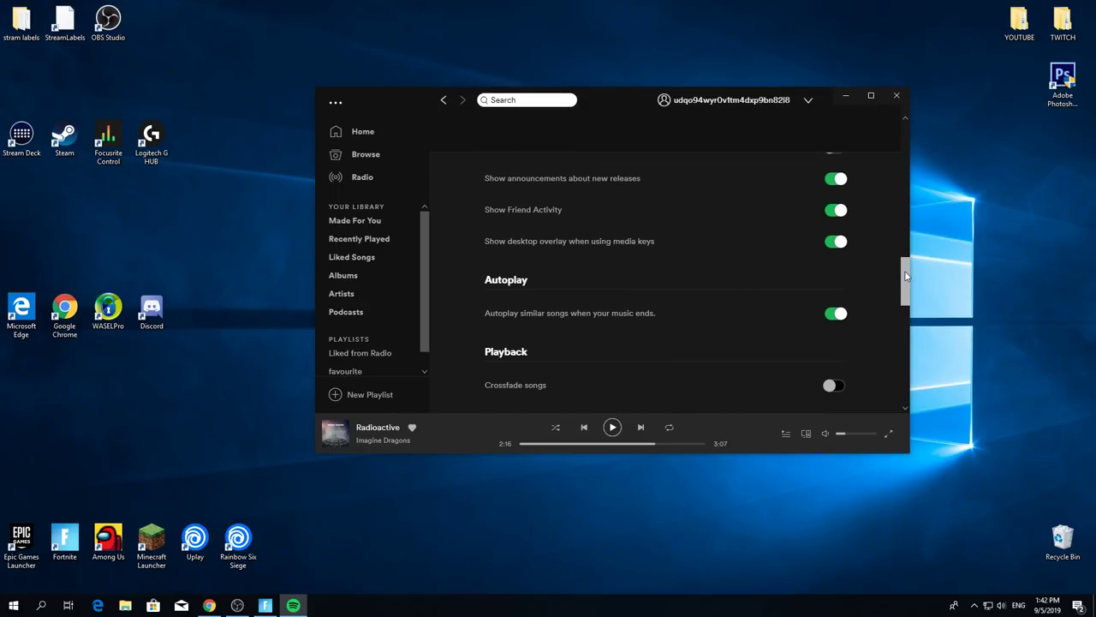
{"action": "left_click_drag", "start_coordinate": [906, 271], "coordinate": [901, 362]}
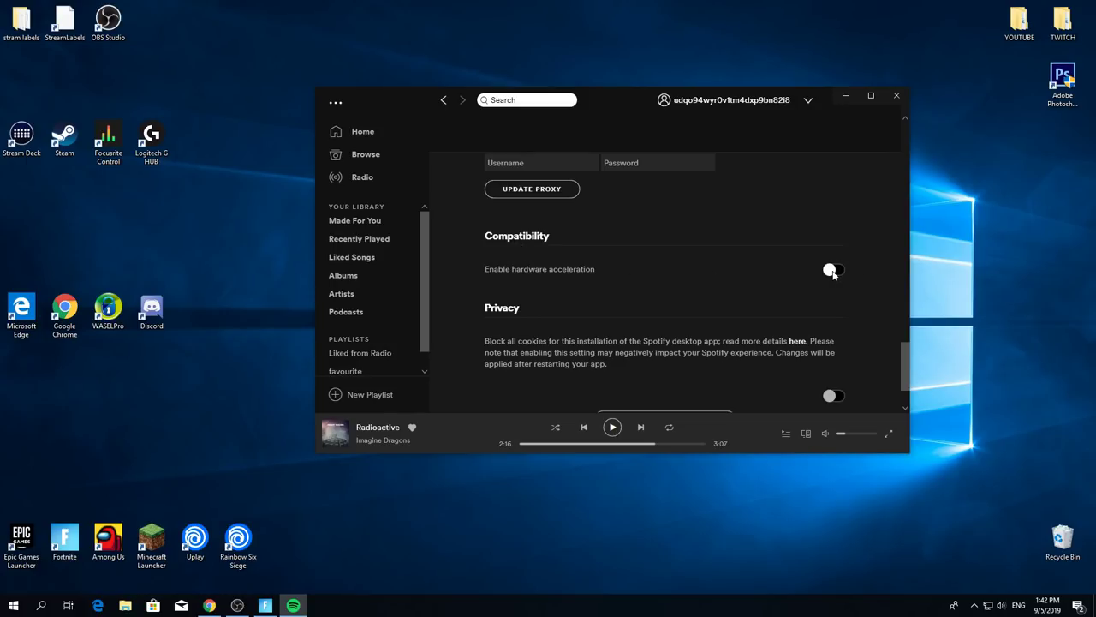
{"action": "left_click", "coordinate": [905, 101]}
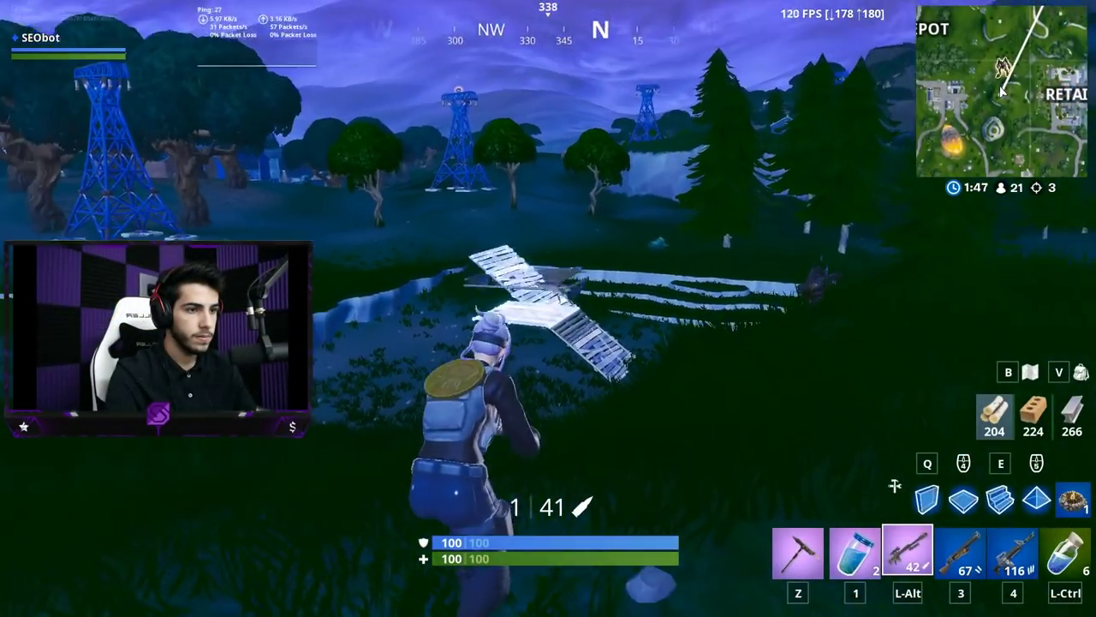
{"action": "right_click", "coordinate": [548, 309]}
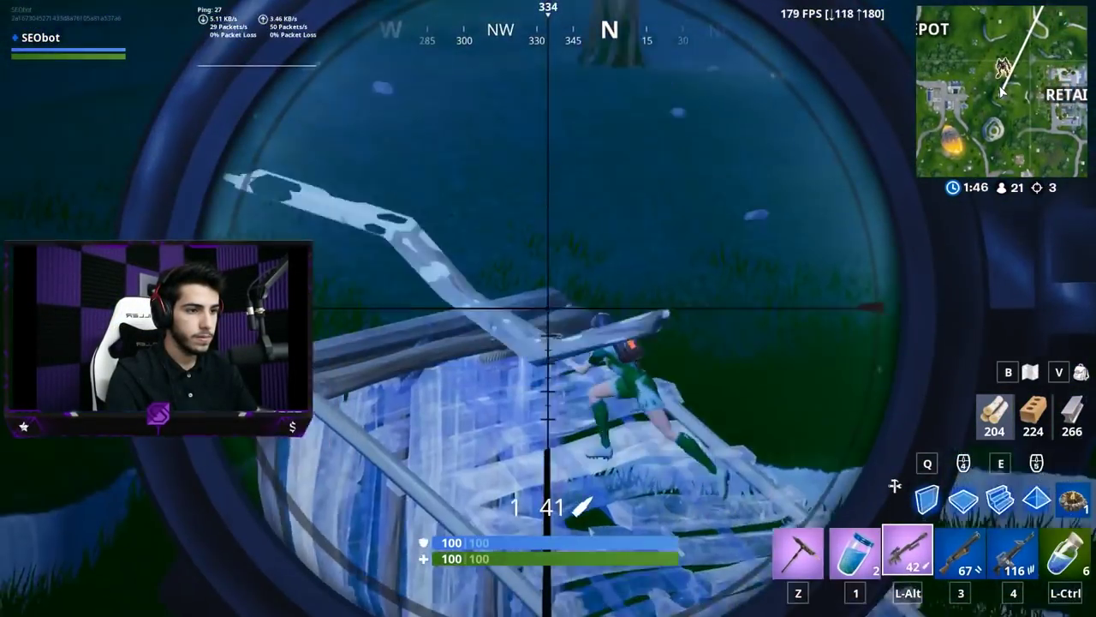
{"action": "left_click", "coordinate": [548, 309]}
{"action": "key", "text": "4"}
{"action": "left_click", "coordinate": [548, 308]}
{"action": "left_click", "coordinate": [548, 308]}
{"action": "left_click", "coordinate": [548, 308]}
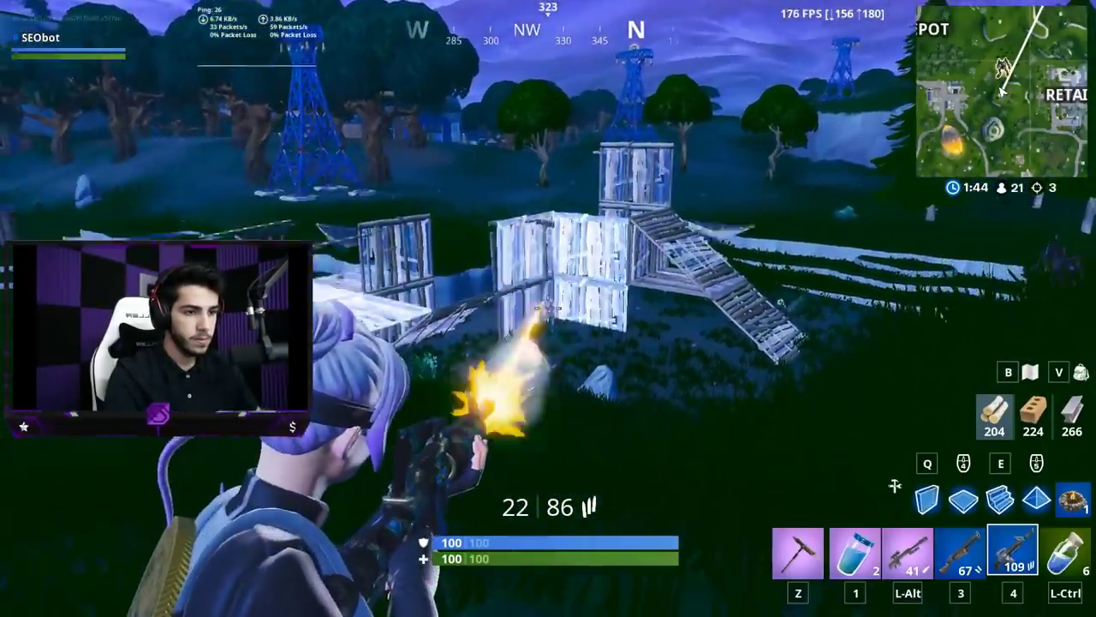
{"action": "left_click", "coordinate": [548, 308]}
{"action": "left_click", "coordinate": [548, 309]}
{"action": "left_click", "coordinate": [548, 308]}
{"action": "key", "text": "e"}
{"action": "left_click", "coordinate": [548, 308]}
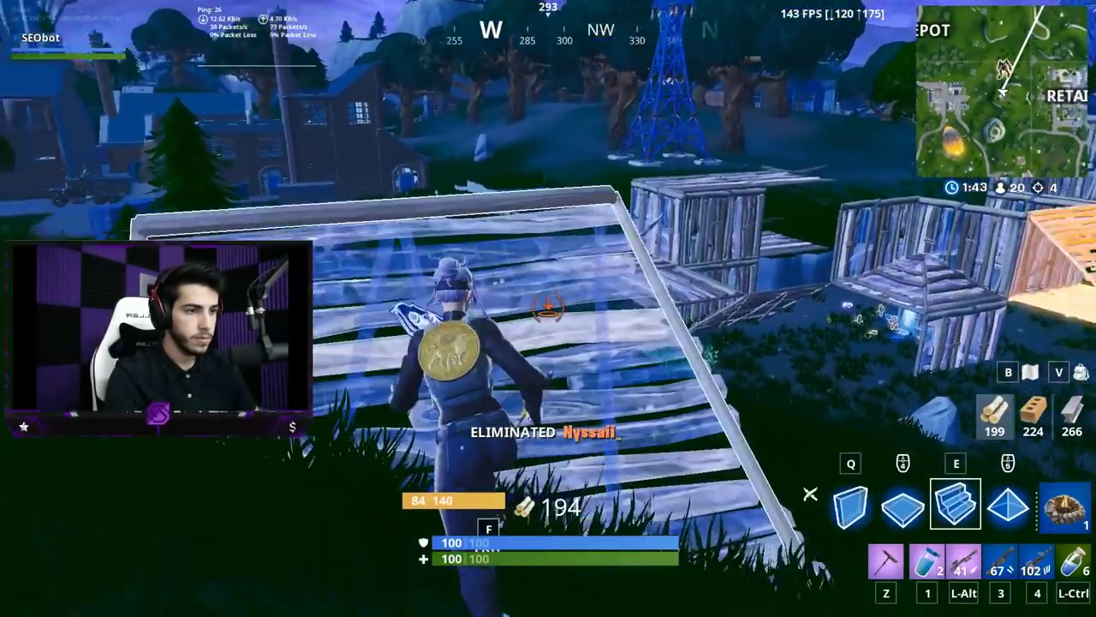
{"action": "left_click", "coordinate": [548, 308]}
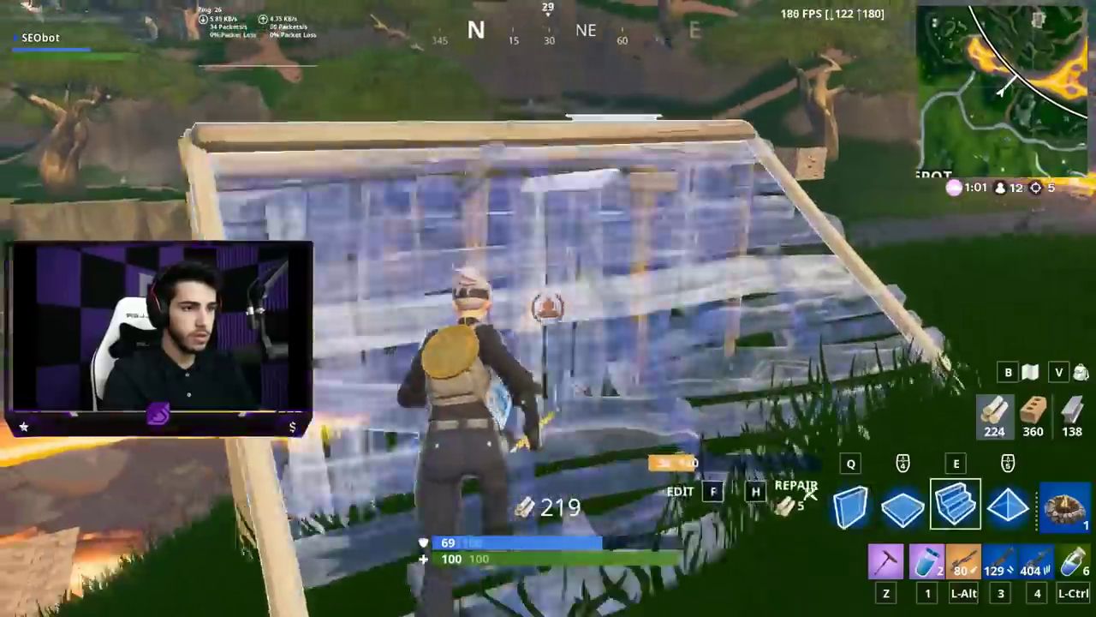
{"action": "left_click", "coordinate": [548, 309]}
{"action": "left_click", "coordinate": [548, 308]}
{"action": "left_click", "coordinate": [548, 308]}
{"action": "left_click", "coordinate": [548, 308]}
{"action": "left_click", "coordinate": [548, 308]}
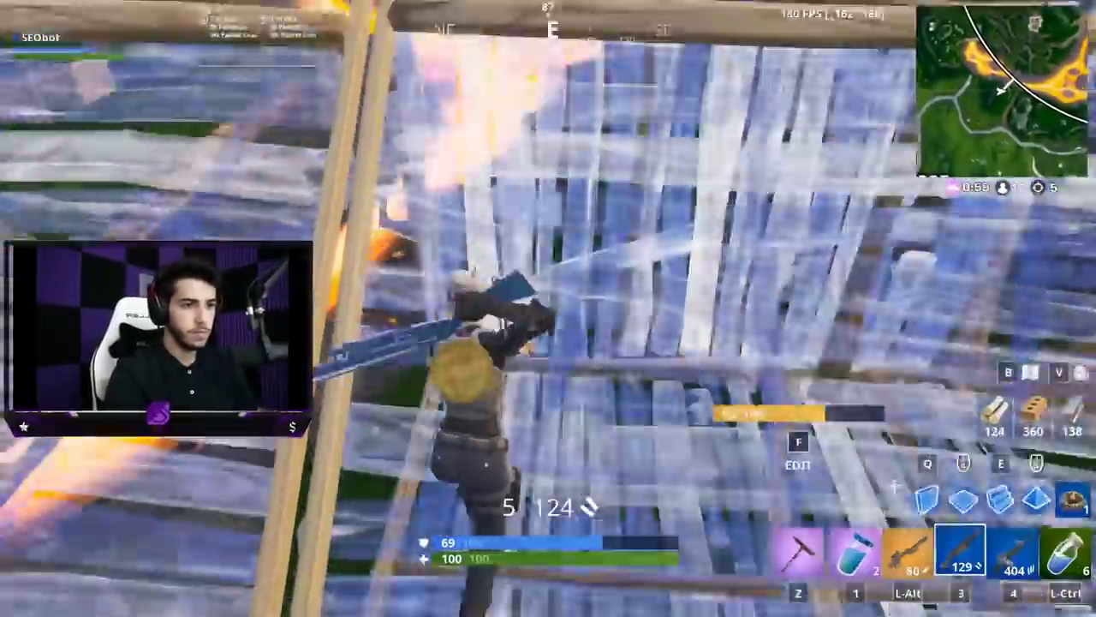
{"action": "left_click", "coordinate": [548, 309]}
{"action": "left_click", "coordinate": [548, 309]}
{"action": "key", "text": "3"}
{"action": "left_click", "coordinate": [548, 308]}
{"action": "left_click", "coordinate": [548, 309]}
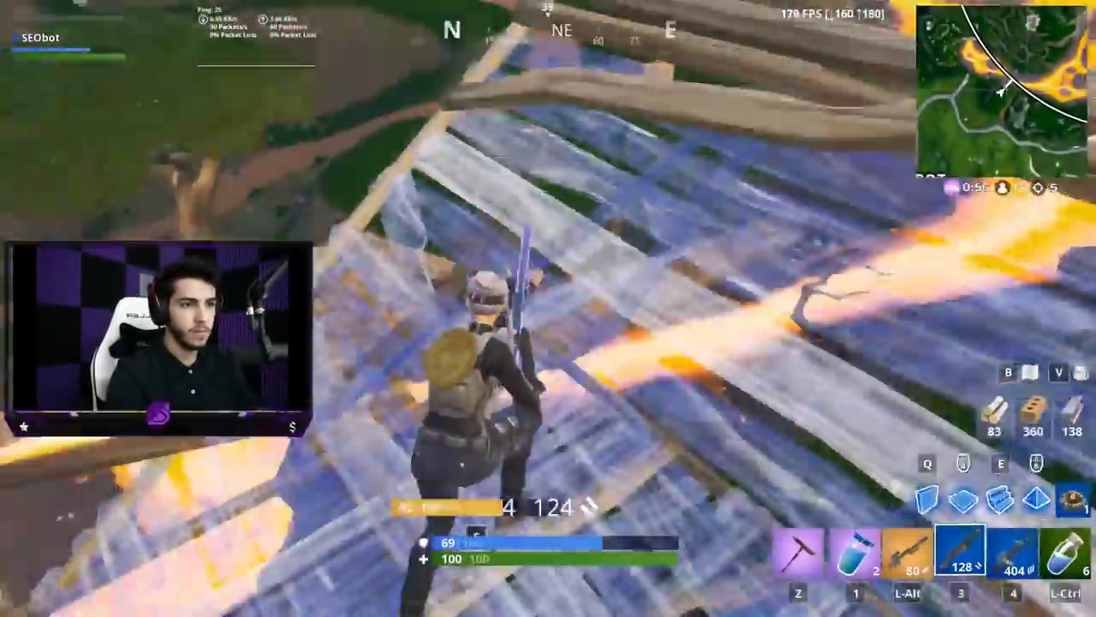
{"action": "left_click", "coordinate": [548, 309]}
{"action": "left_click", "coordinate": [548, 308]}
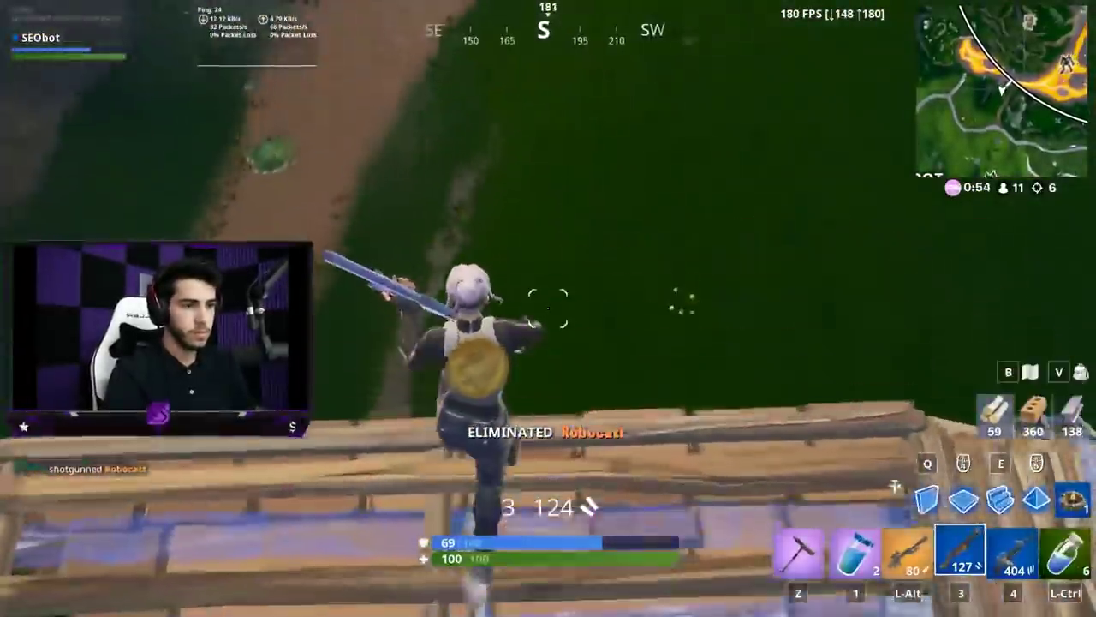
{"action": "key", "text": "q"}
{"action": "left_click", "coordinate": [548, 308]}
{"action": "left_click", "coordinate": [548, 308]}
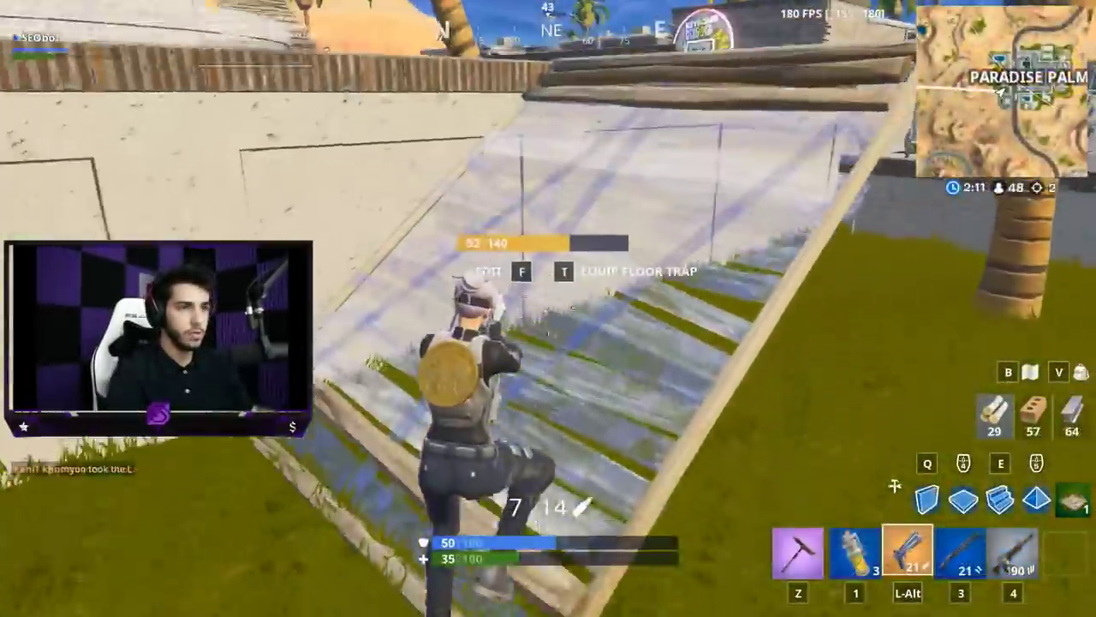
{"action": "key", "text": "w"}
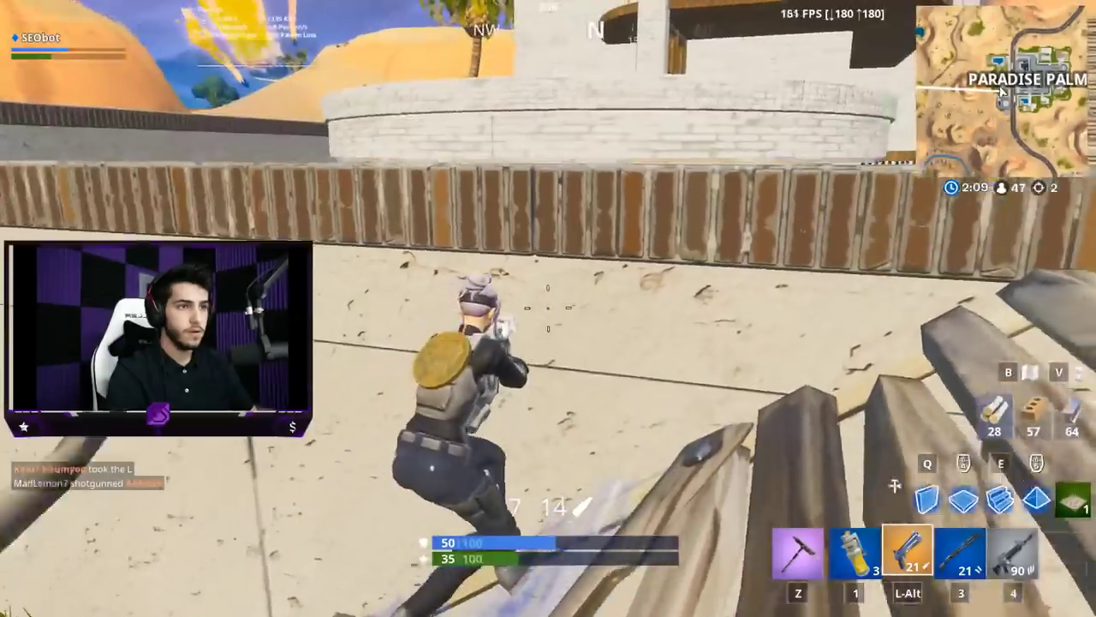
{"action": "key", "text": "w"}
{"action": "key", "text": "space"}
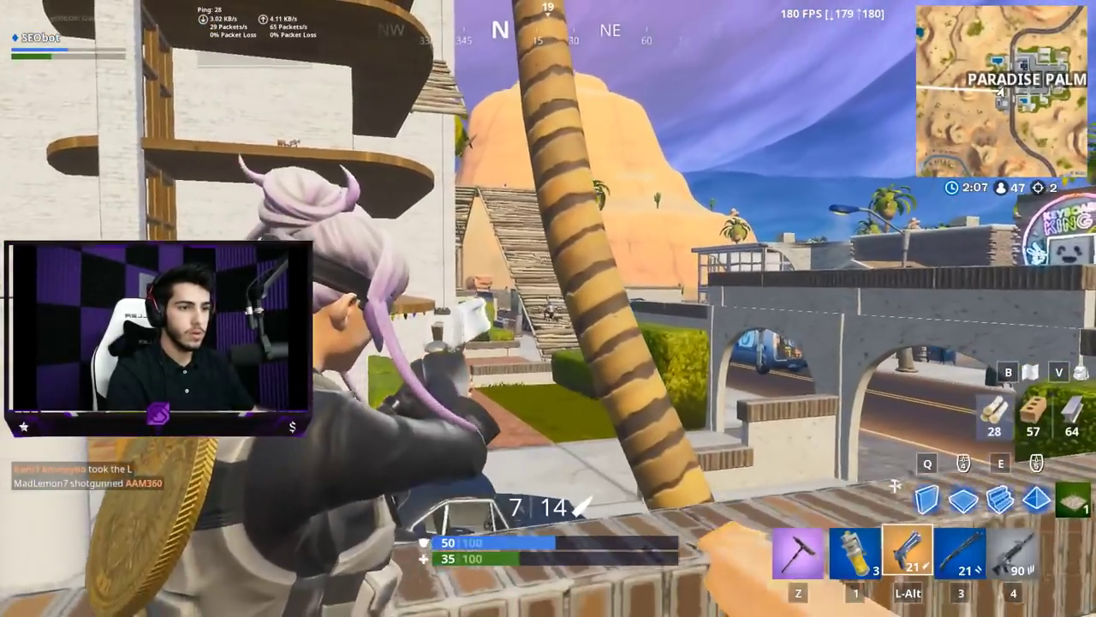
{"action": "left_click", "coordinate": [548, 308]}
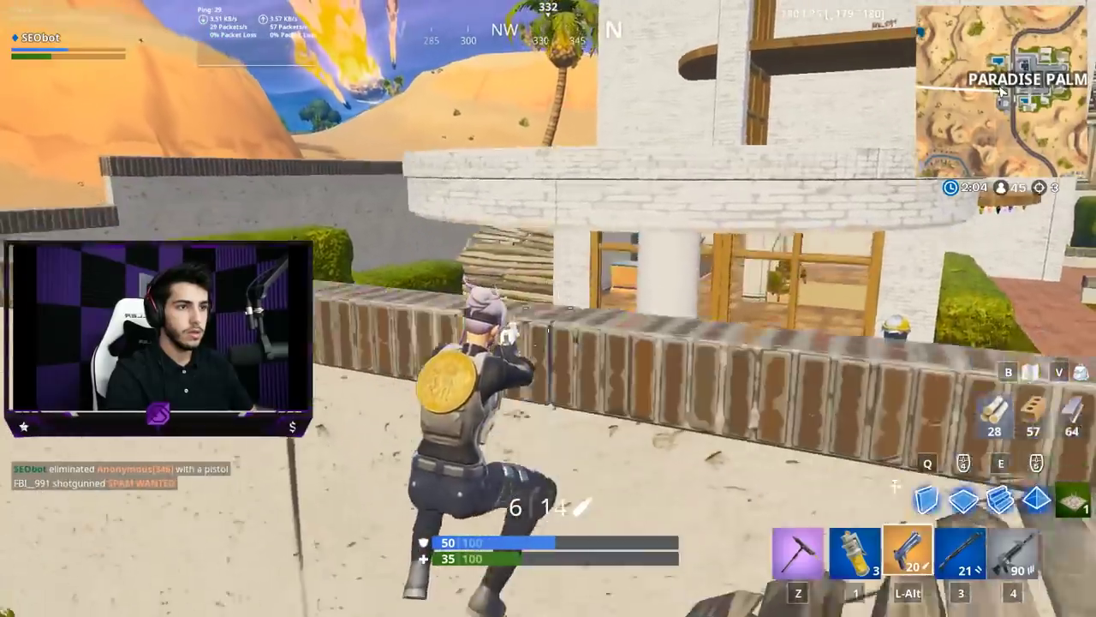
{"action": "key", "text": "e"}
{"action": "left_click", "coordinate": [549, 309]}
{"action": "key", "text": "alt"}
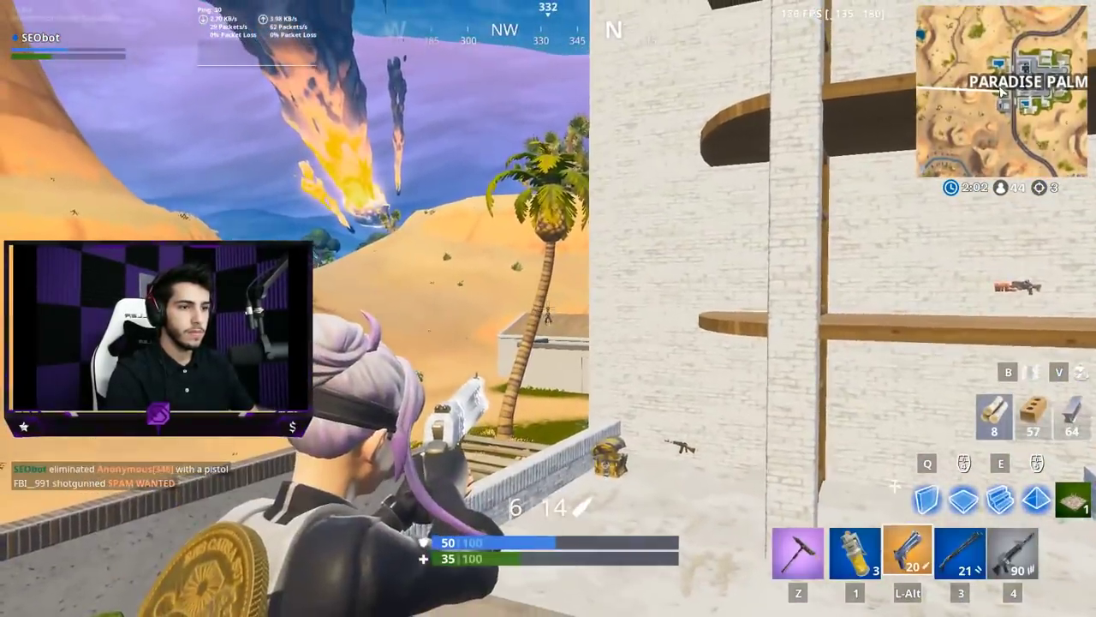
{"action": "left_click", "coordinate": [548, 308]}
{"action": "key", "text": "w"}
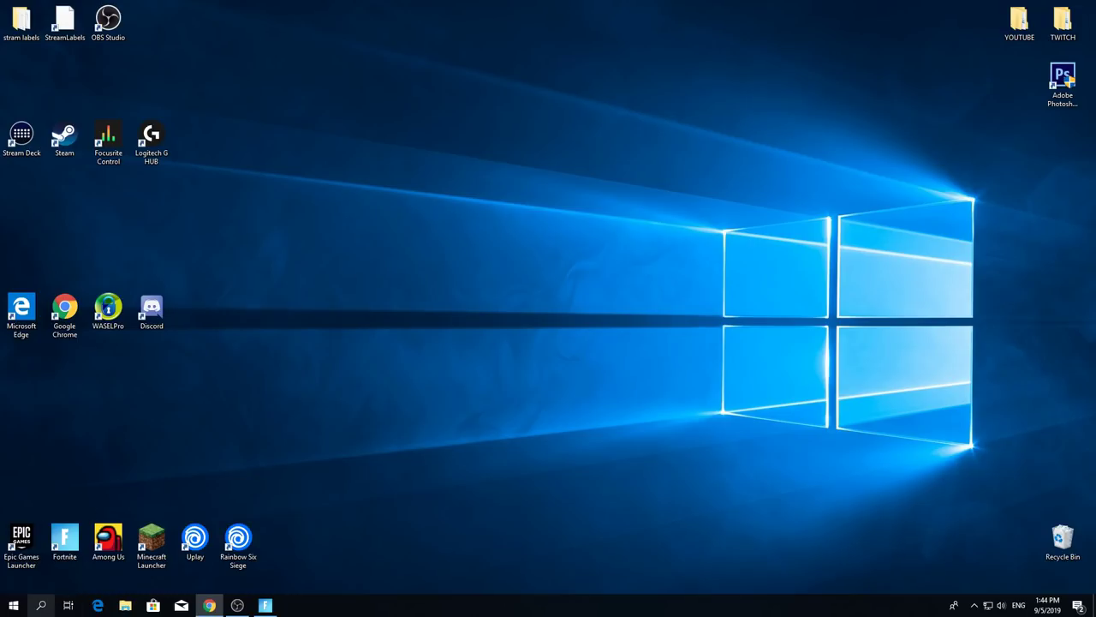
Step: Open Control Panel in Category view and go to Devices and Printers under Hardware and Sound
{"action": "left_click", "coordinate": [13, 605]}
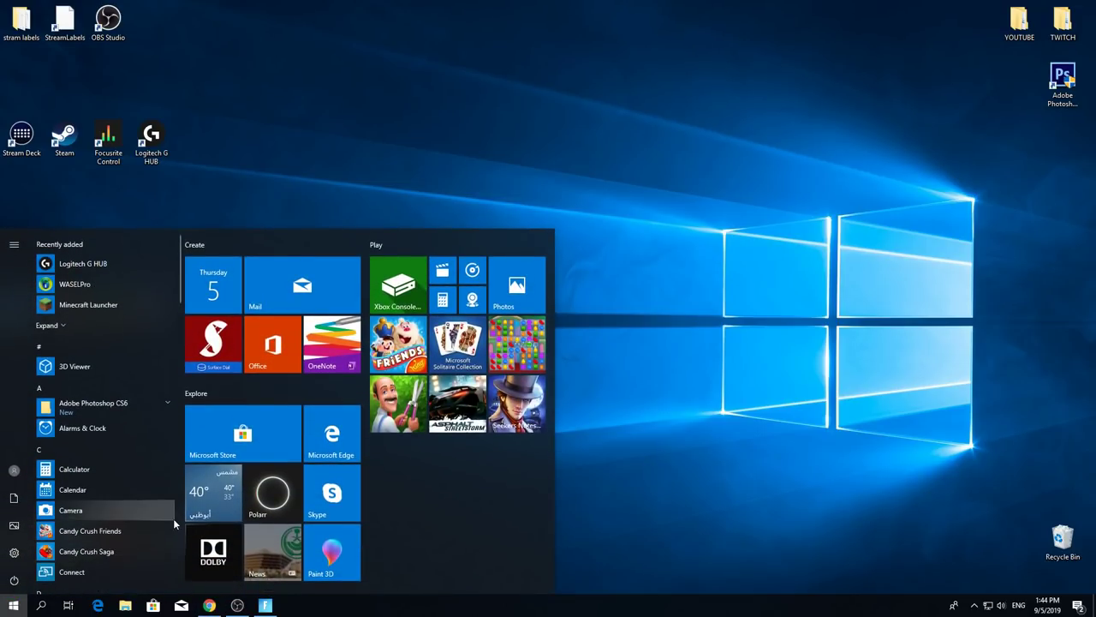
{"action": "type", "text": "control"}
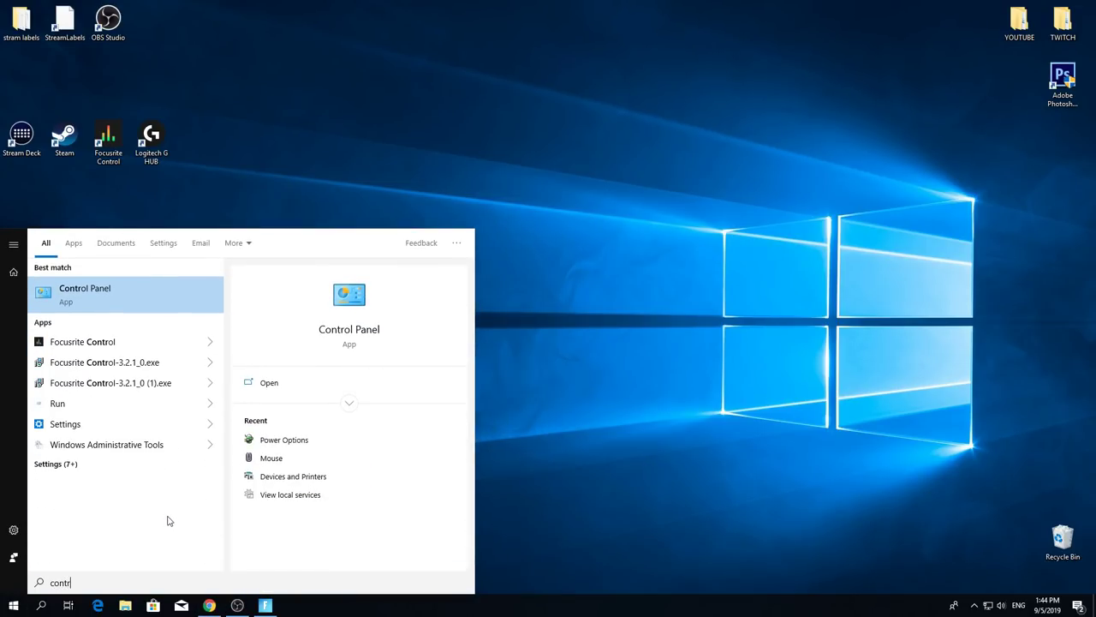
{"action": "left_click", "coordinate": [137, 295]}
{"action": "left_click", "coordinate": [596, 142]}
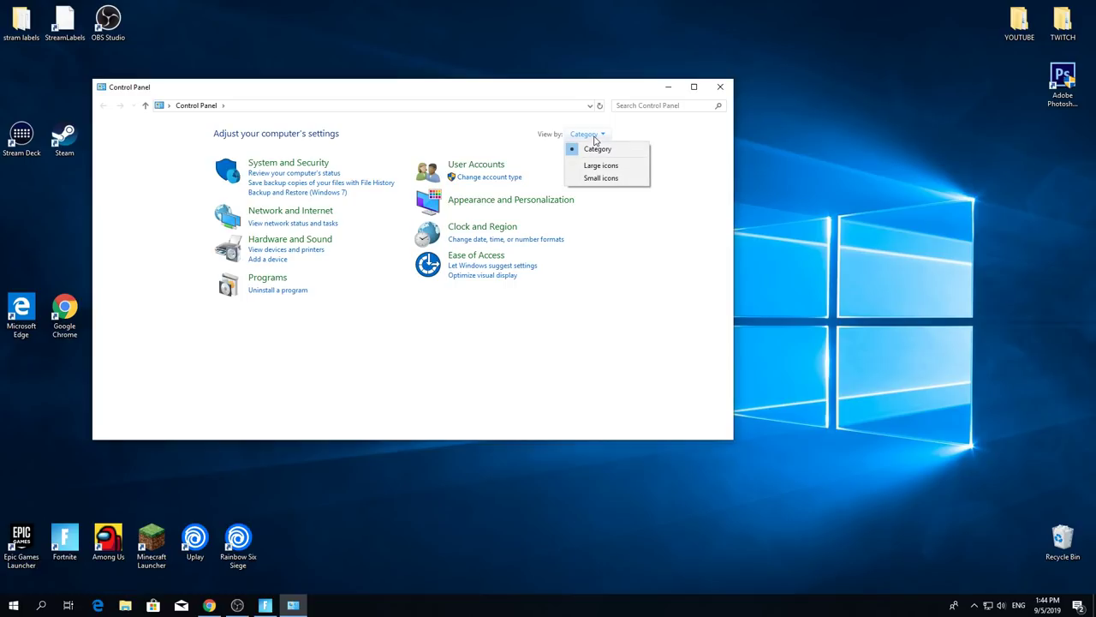
{"action": "left_click", "coordinate": [596, 150]}
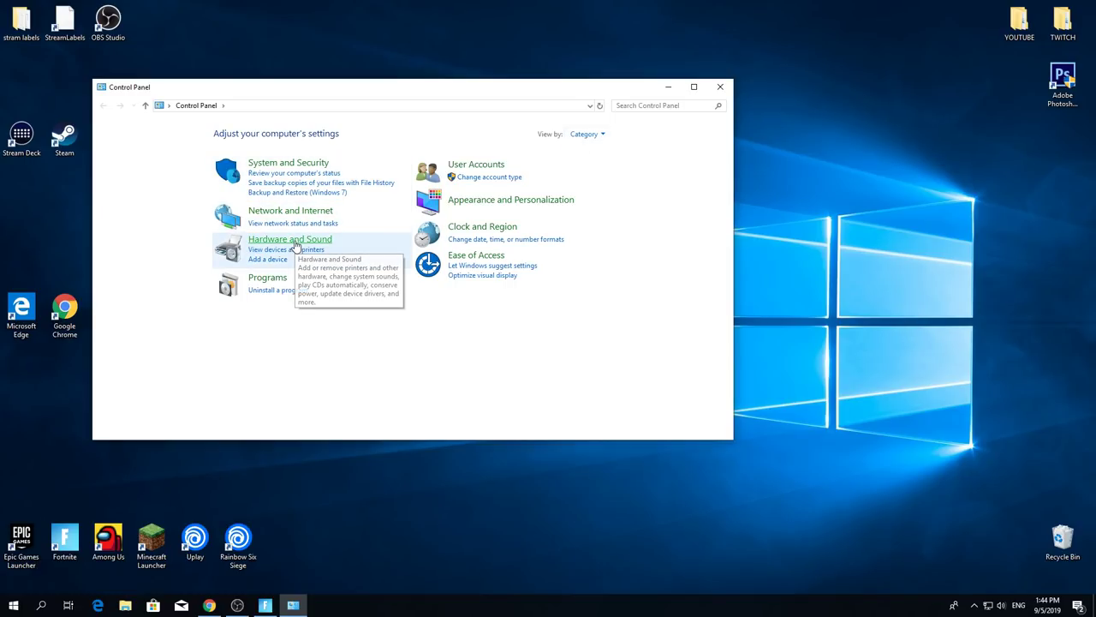
{"action": "left_click", "coordinate": [296, 243]}
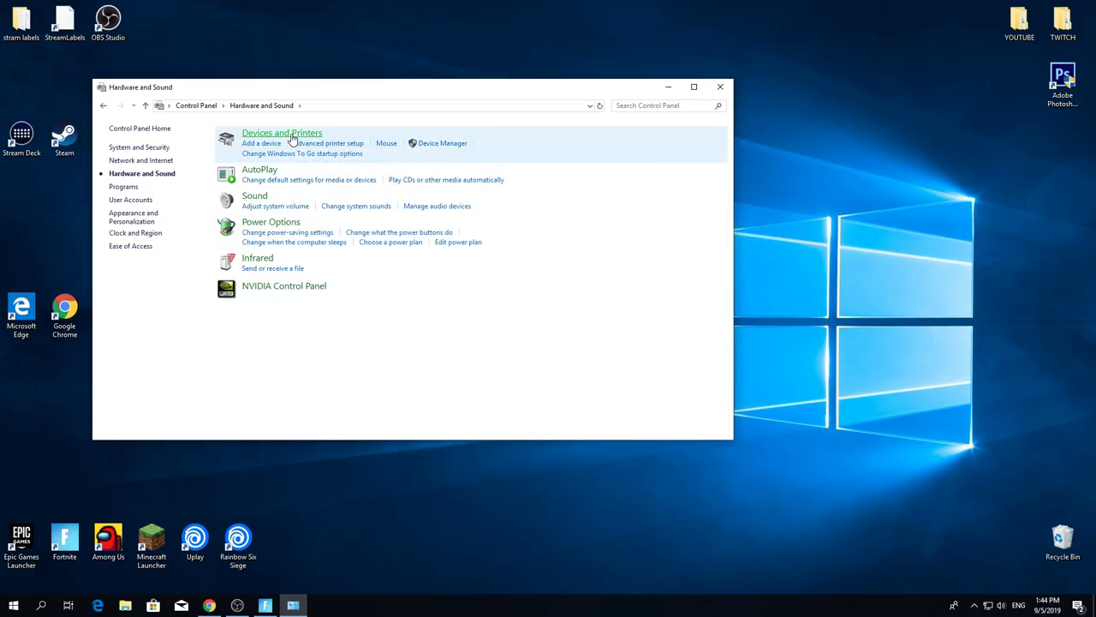
{"action": "left_click", "coordinate": [292, 135]}
{"action": "left_click_drag", "start_coordinate": [520, 89], "coordinate": [698, 76]}
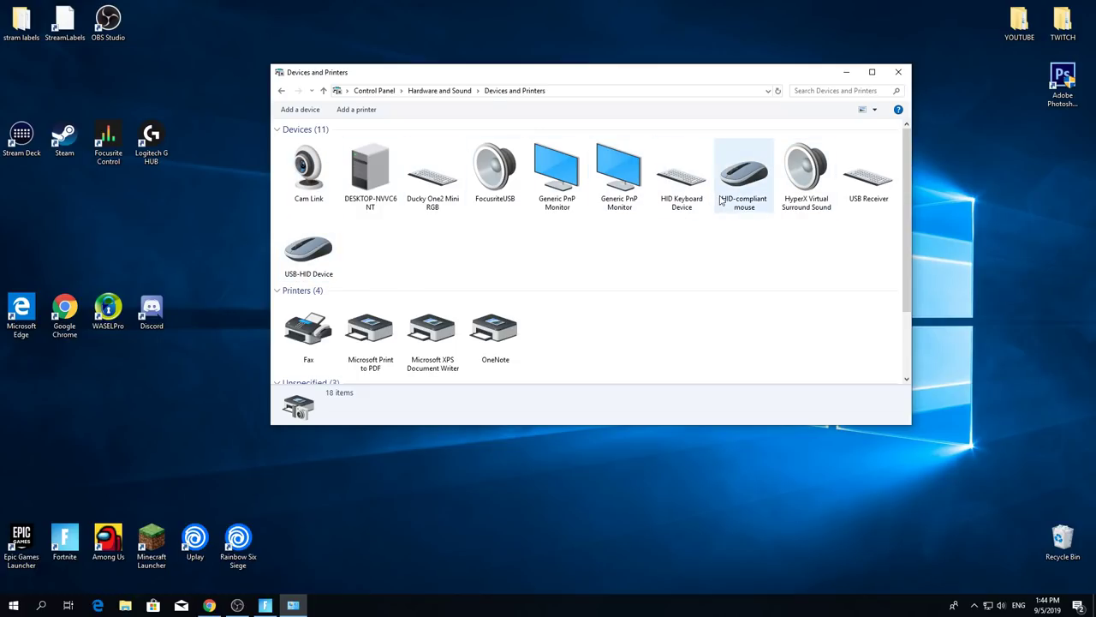
Step: Turn off Enhance pointer precision in the HID-compliant mouse's settings, apply it, and close Mouse Properties and Devices and Printers
{"action": "right_click", "coordinate": [744, 184]}
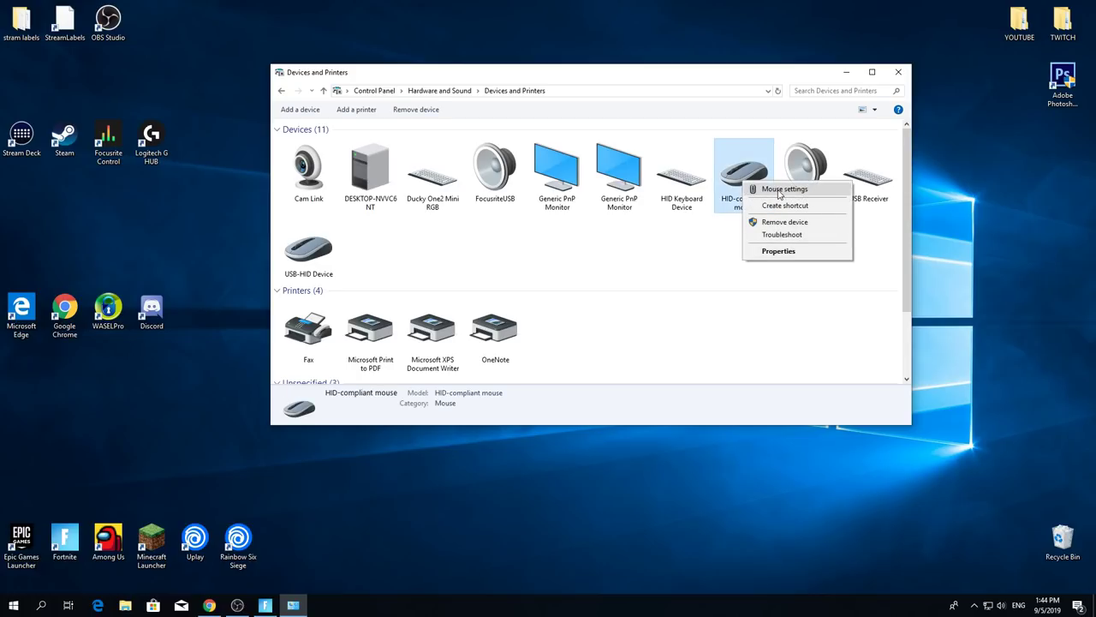
{"action": "left_click", "coordinate": [780, 189]}
{"action": "left_click_drag", "start_coordinate": [181, 95], "coordinate": [563, 103]}
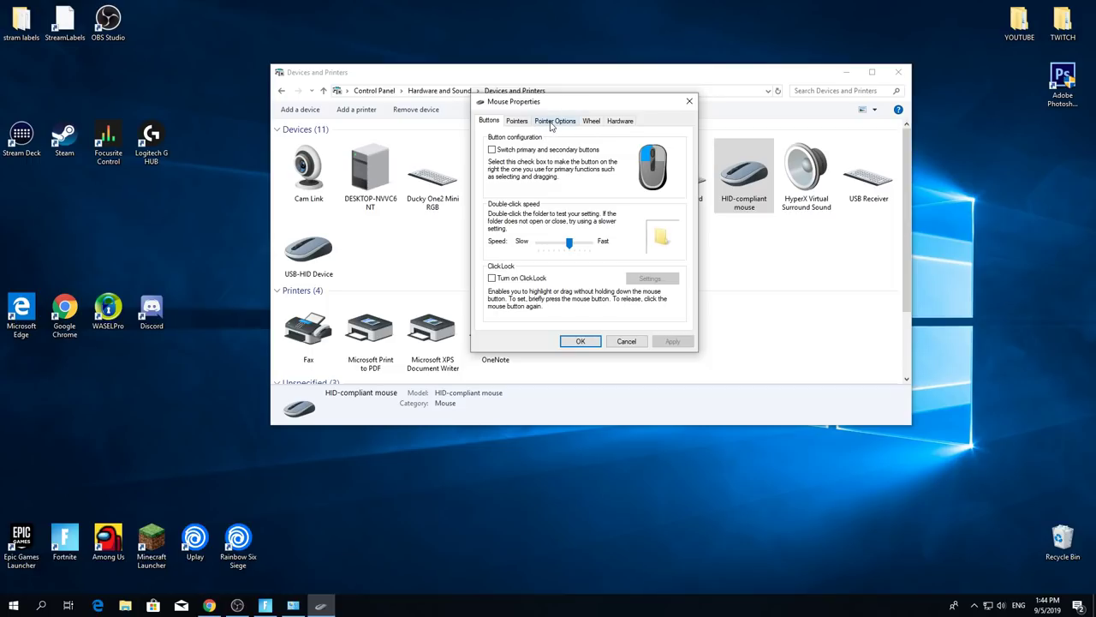
{"action": "left_click", "coordinate": [552, 120]}
{"action": "left_click", "coordinate": [517, 180]}
{"action": "left_click", "coordinate": [516, 181]}
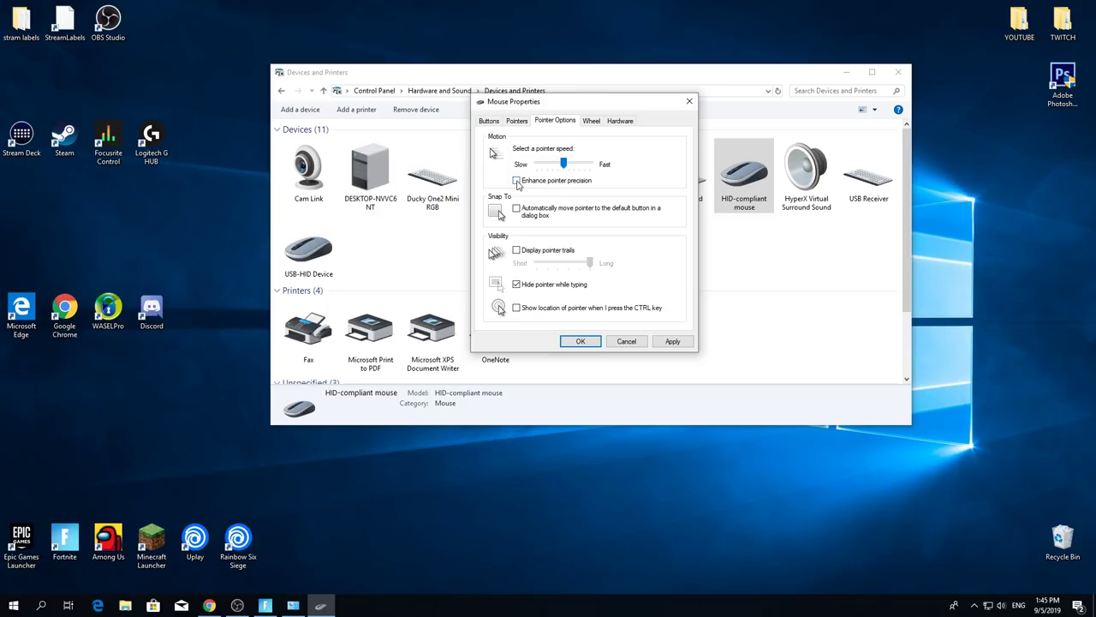
{"action": "left_click", "coordinate": [664, 342]}
{"action": "left_click", "coordinate": [692, 102]}
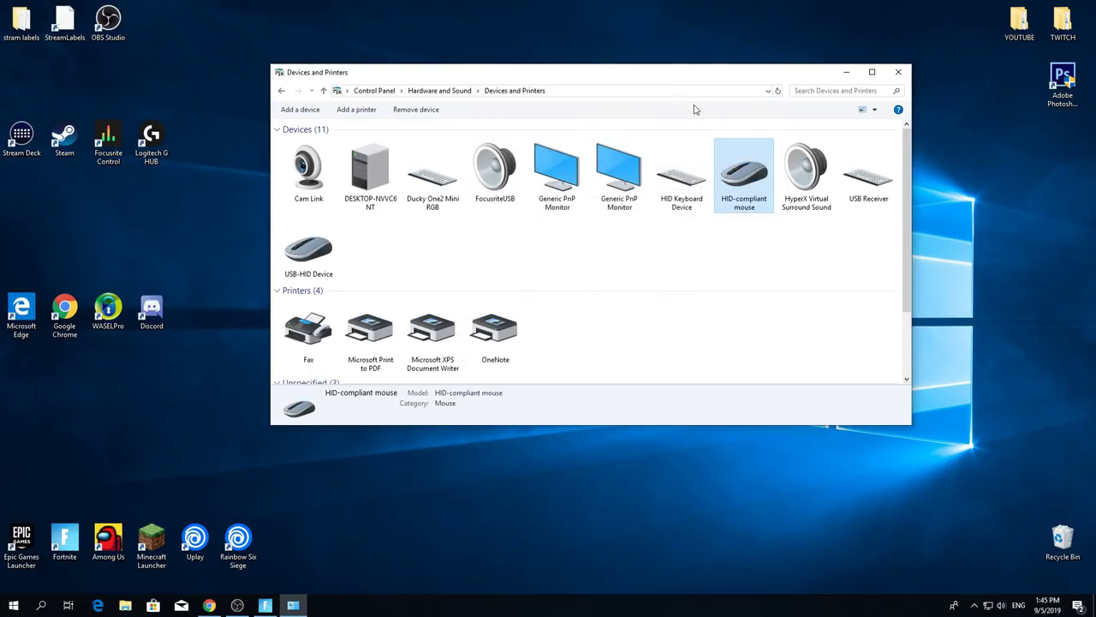
{"action": "left_click", "coordinate": [897, 72]}
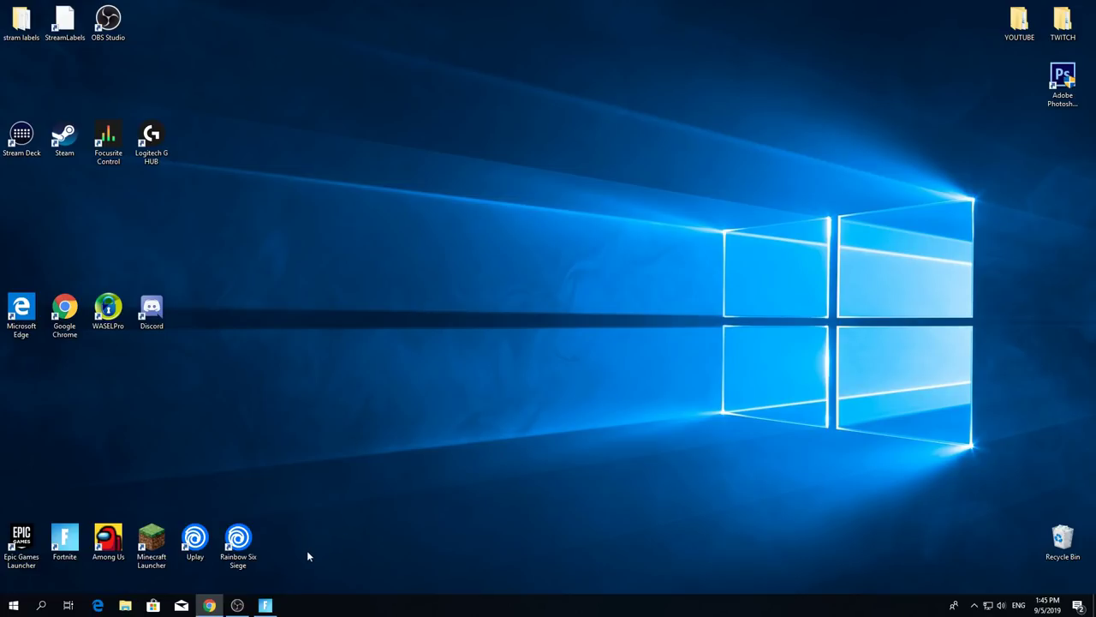
Step: Switch to Fortnite and, in its video settings, set the Frame Rate Limit to 240 FPS and apply it
{"action": "left_click", "coordinate": [266, 606]}
{"action": "left_click", "coordinate": [250, 32]}
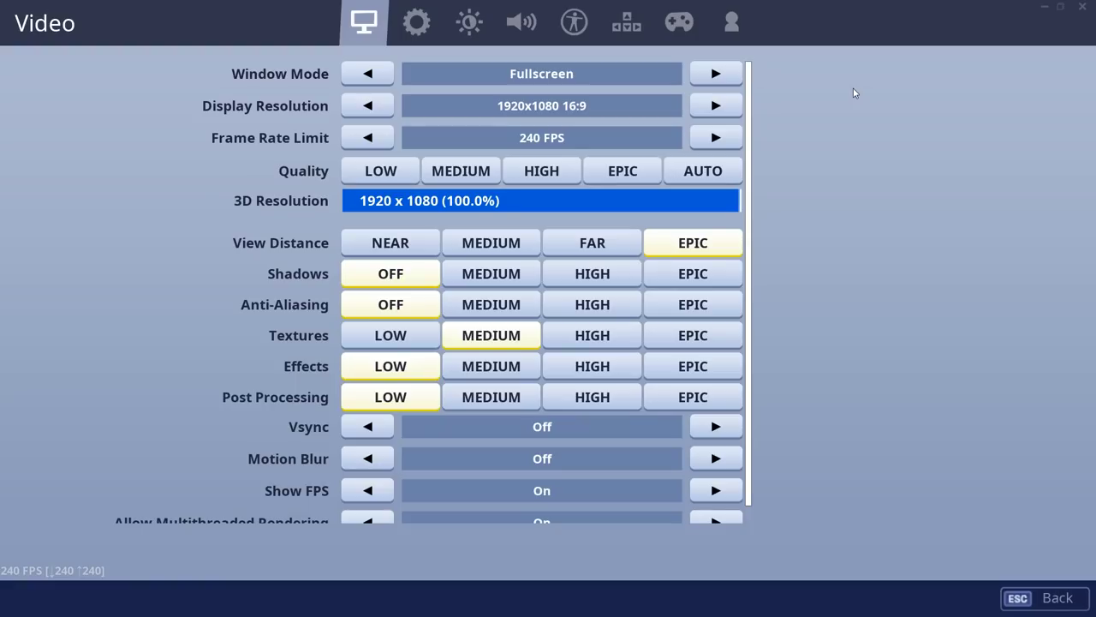
{"action": "left_click", "coordinate": [728, 138]}
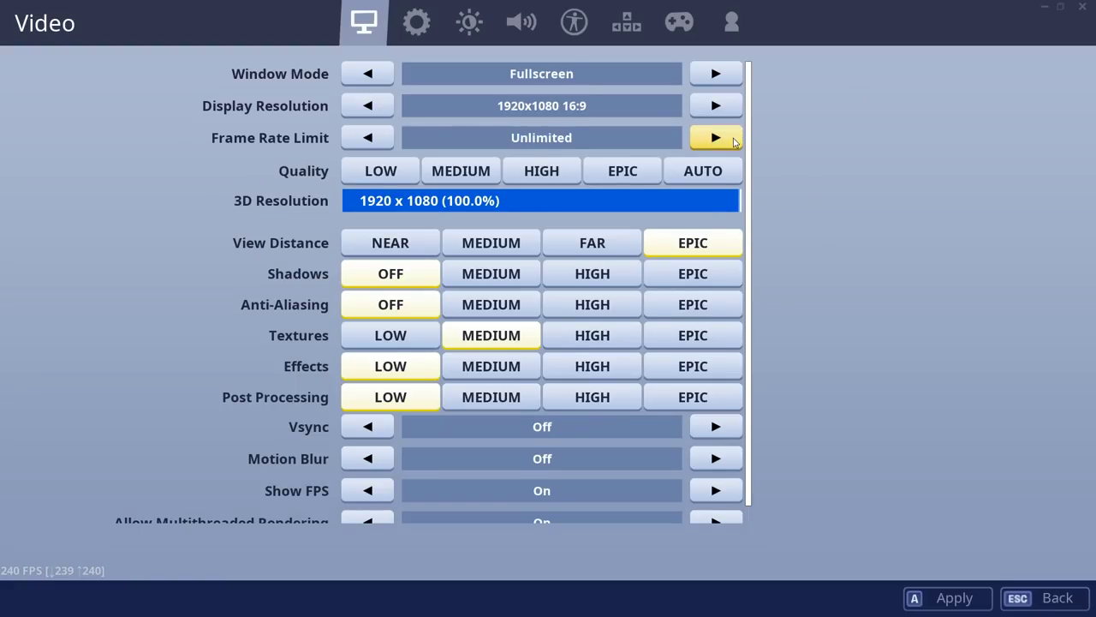
{"action": "left_click", "coordinate": [382, 139]}
{"action": "mouse_move", "coordinate": [638, 165]}
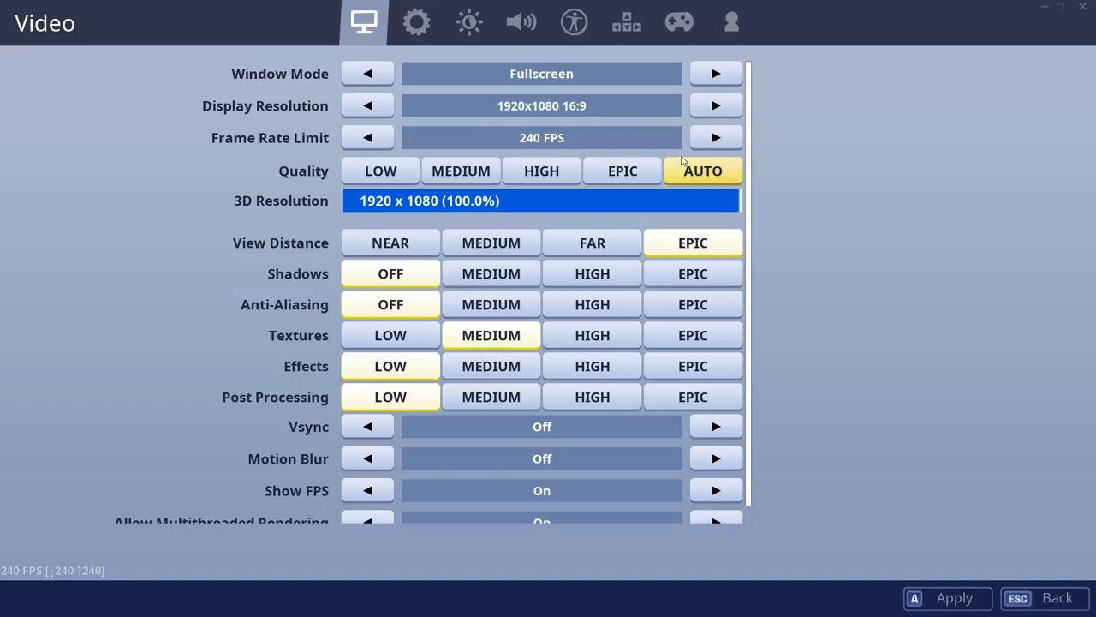
{"action": "mouse_move", "coordinate": [661, 140]}
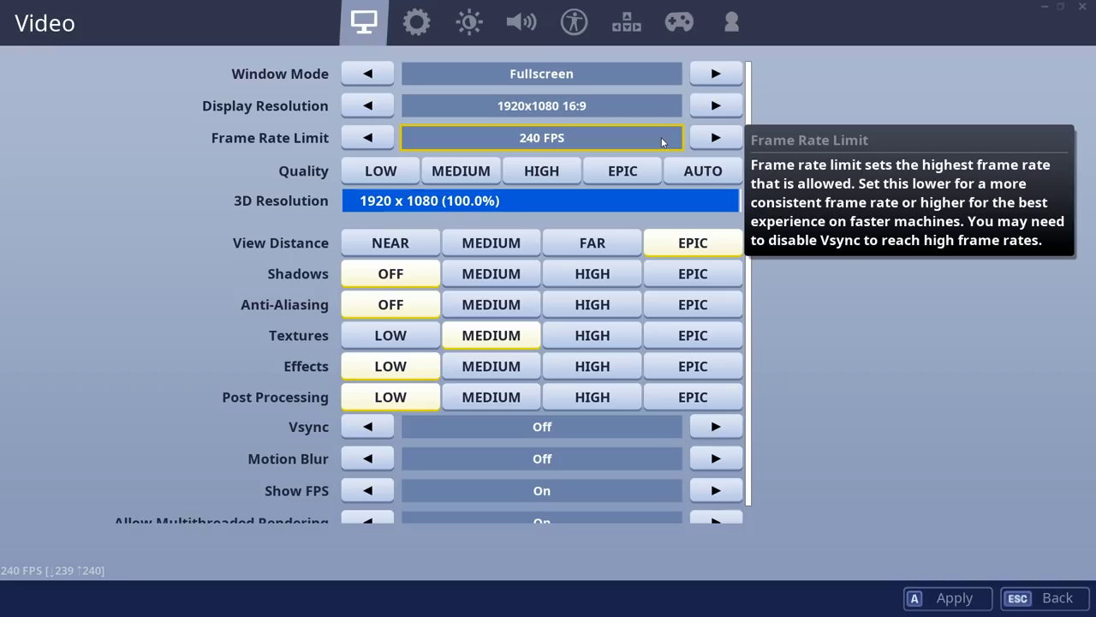
{"action": "key", "text": "Right"}
{"action": "left_click", "coordinate": [365, 139]}
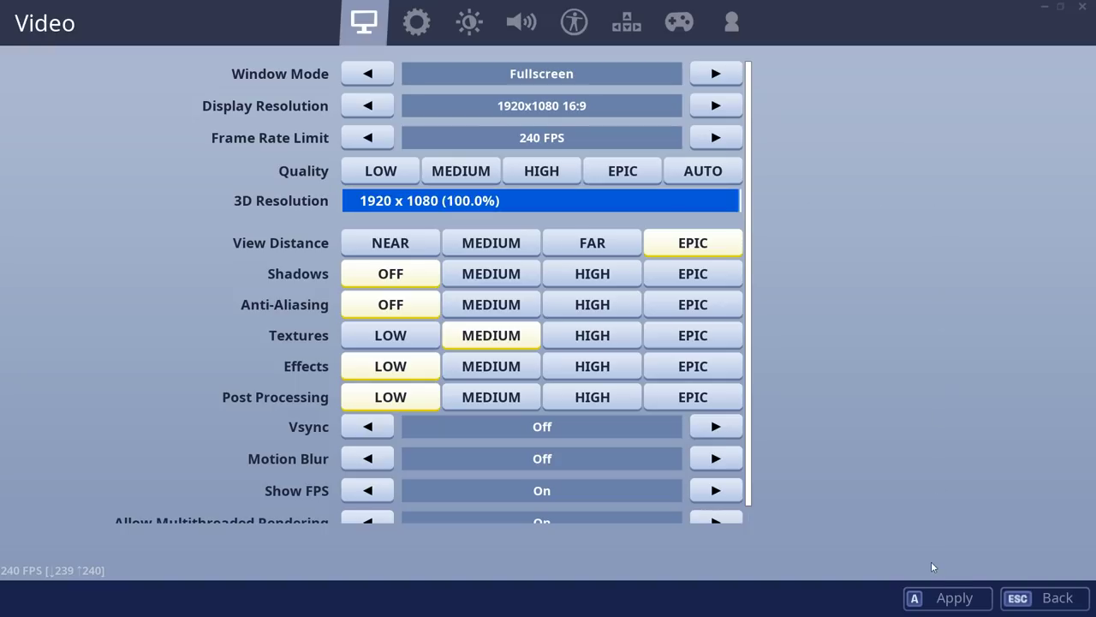
{"action": "left_click", "coordinate": [942, 598]}
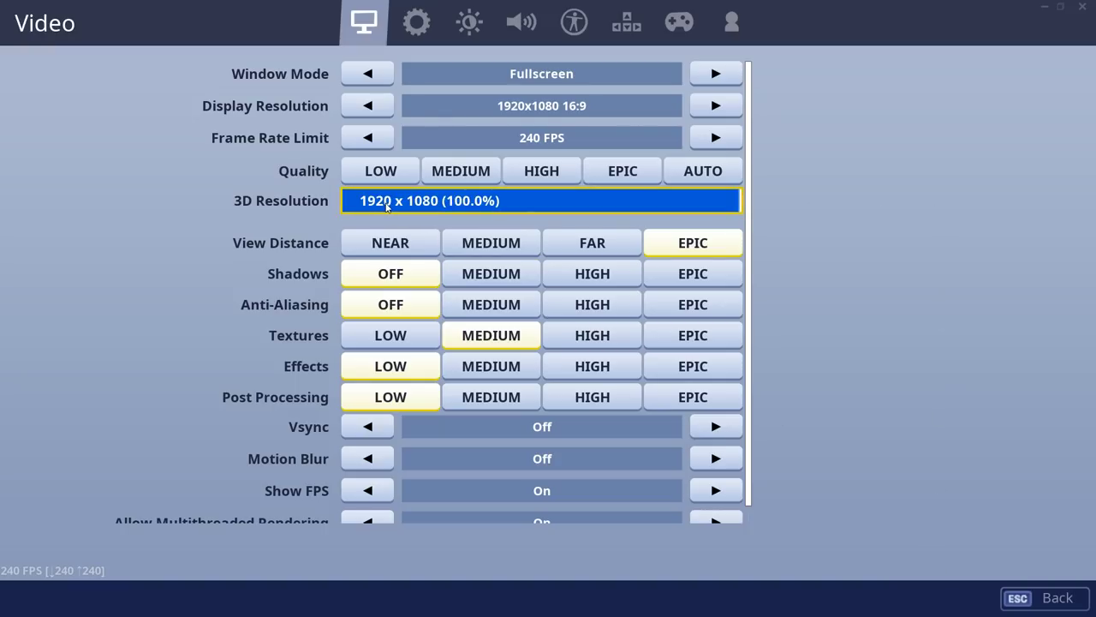
Step: Go through the graphics quality options in the video settings and set Motion Blur to Off
{"action": "mouse_move", "coordinate": [386, 205]}
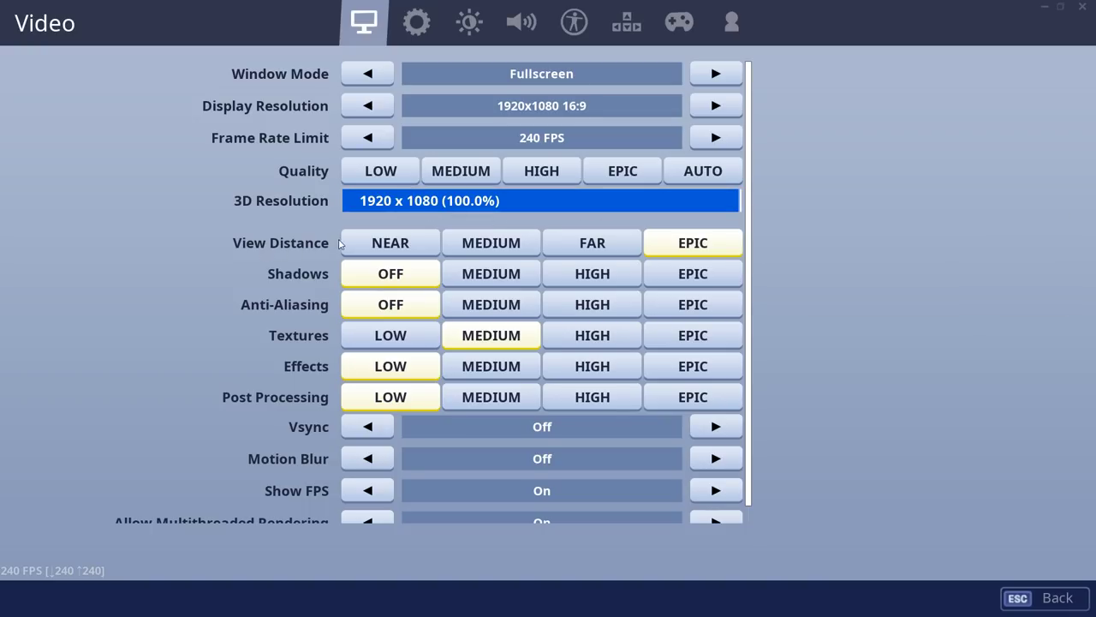
{"action": "mouse_move", "coordinate": [683, 243]}
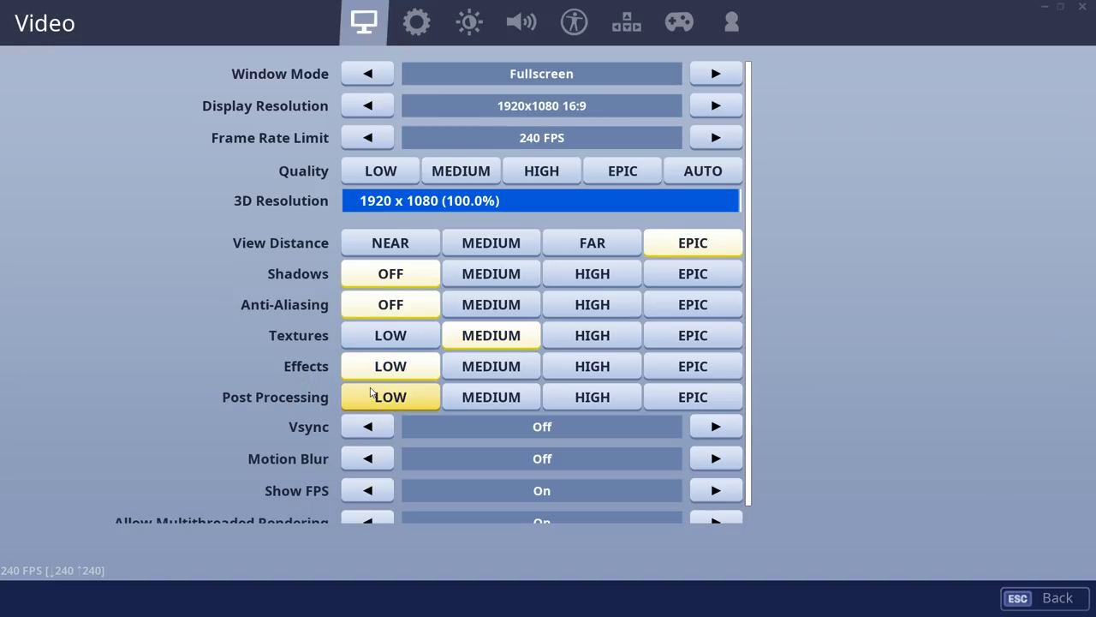
{"action": "scroll", "coordinate": [437, 441], "scroll_direction": "down", "scroll_amount": 1}
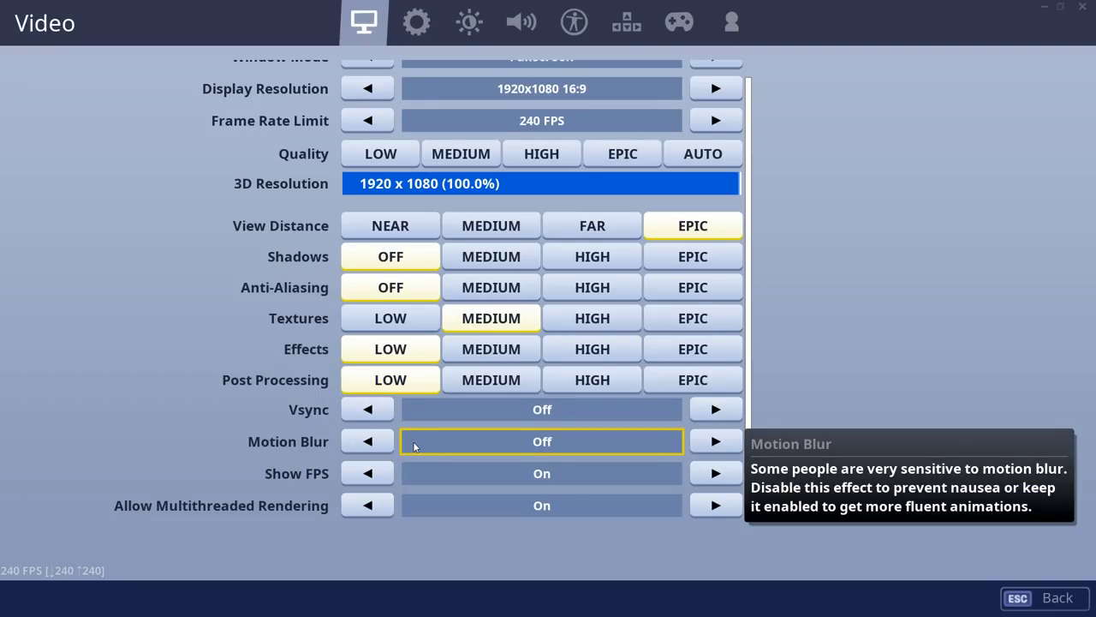
{"action": "left_click", "coordinate": [376, 447]}
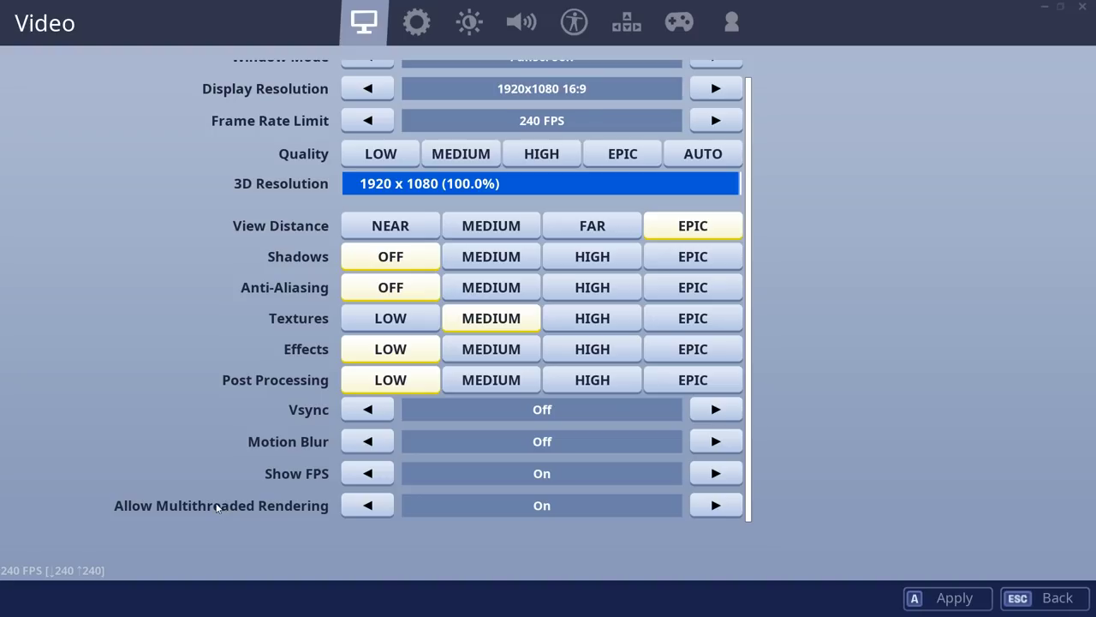
Step: Set Allow Multithreaded Rendering to On and leave the video settings for the Fortnite lobby
{"action": "mouse_move", "coordinate": [223, 512]}
{"action": "left_click", "coordinate": [717, 507]}
{"action": "left_click", "coordinate": [716, 505]}
{"action": "key", "text": "Escape"}
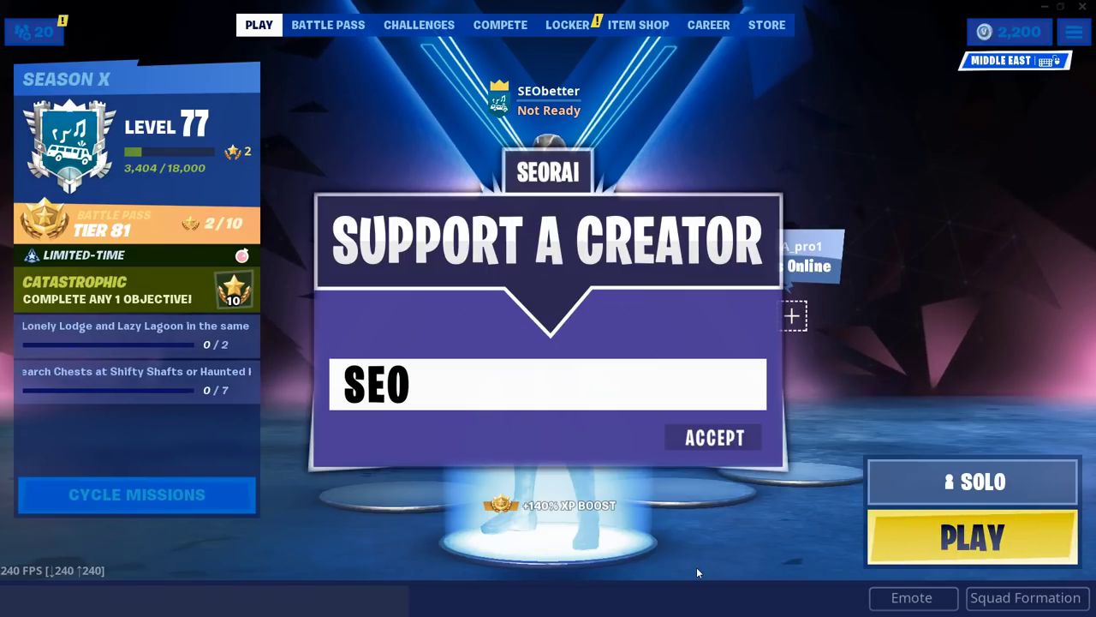
{"action": "key", "text": "Escape"}
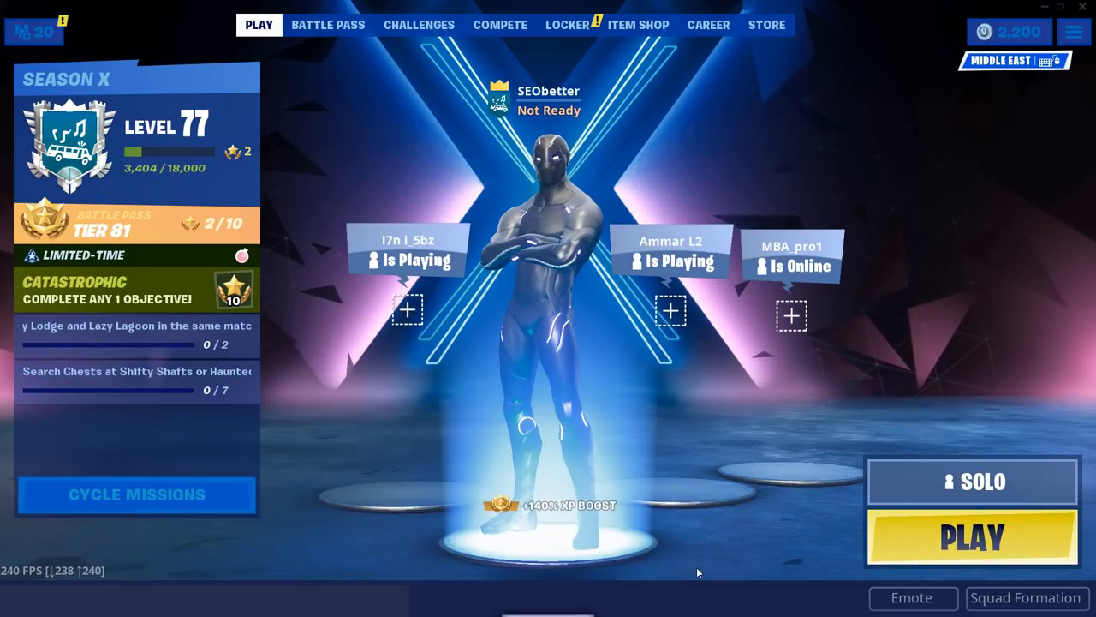